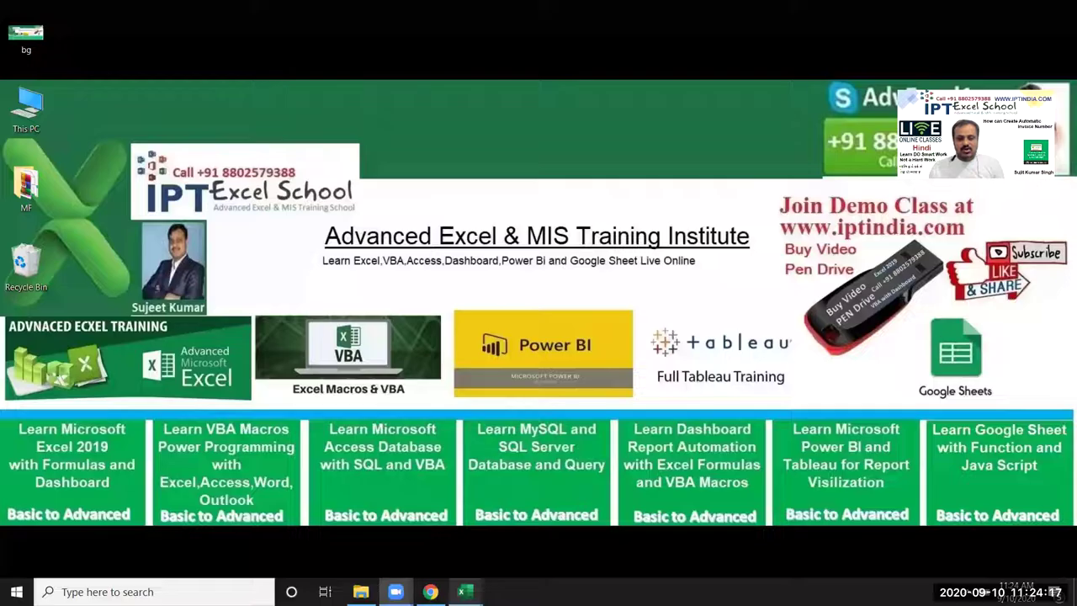
# Switch to the DataP workbook and add a new worksheet, Sheet5
pyautogui.moveTo(466, 592)
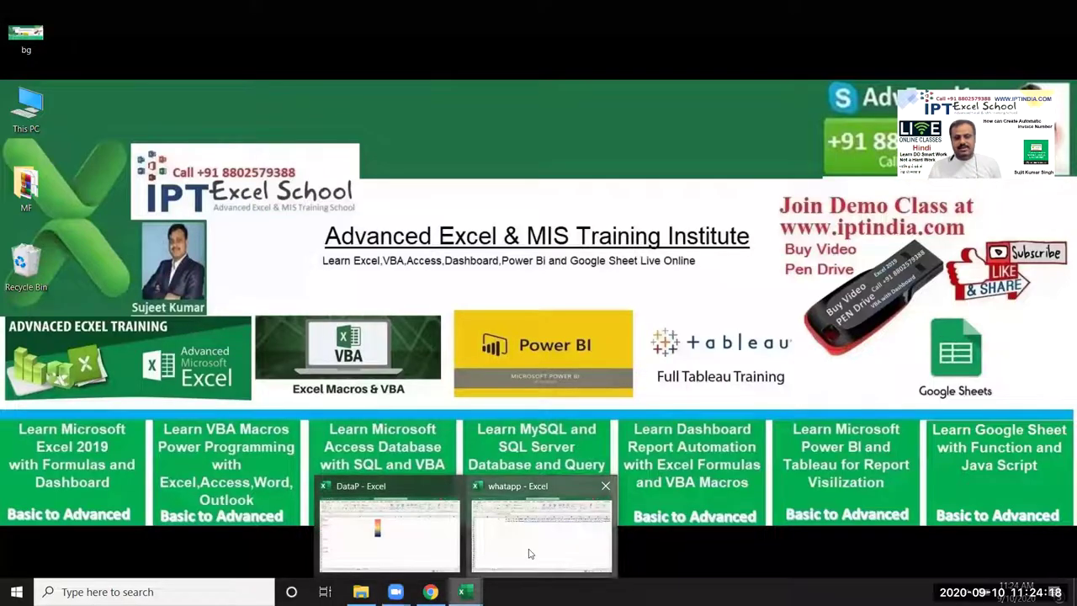
pyautogui.click(530, 553)
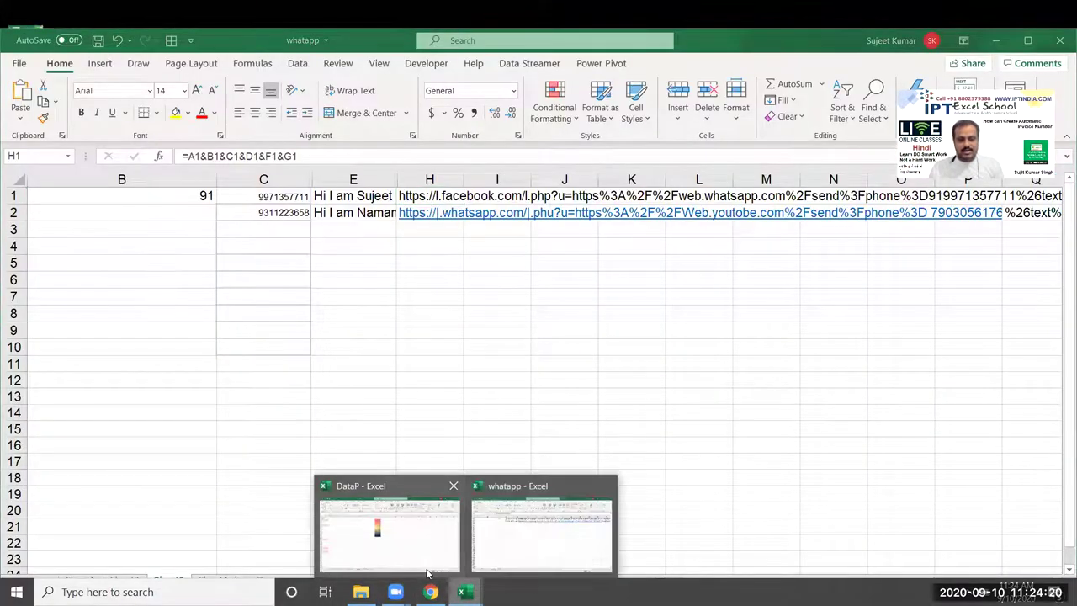
pyautogui.click(425, 565)
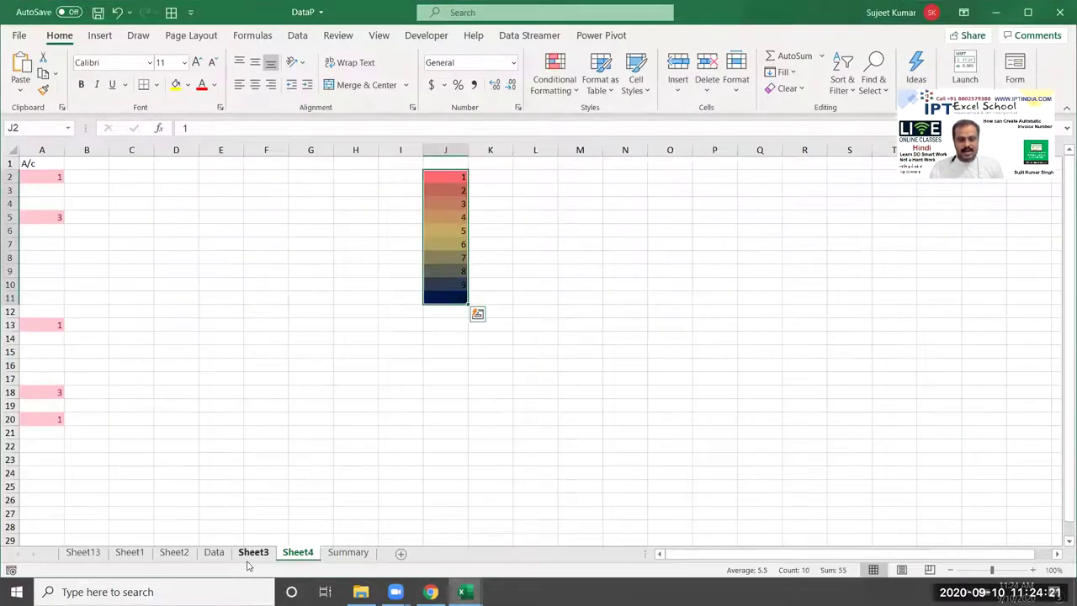
pyautogui.click(401, 554)
# Enter Invoice in A1 and 2020/09/M/100 in A2, then autofit column A
pyautogui.write('Invoi')
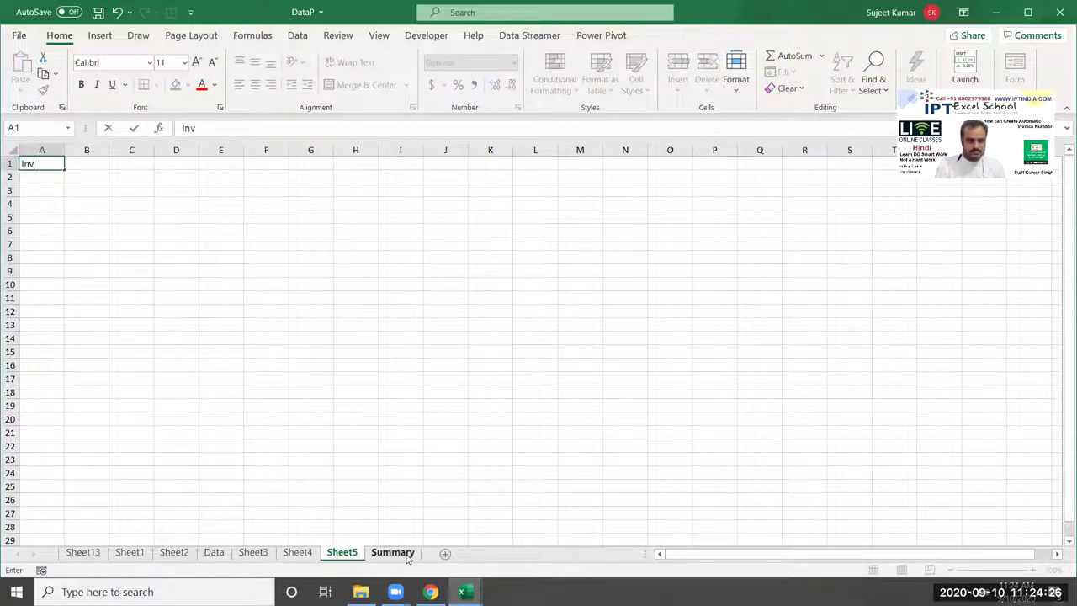
pyautogui.write('cew')
pyautogui.press('BackSpace')
pyautogui.press('Return')
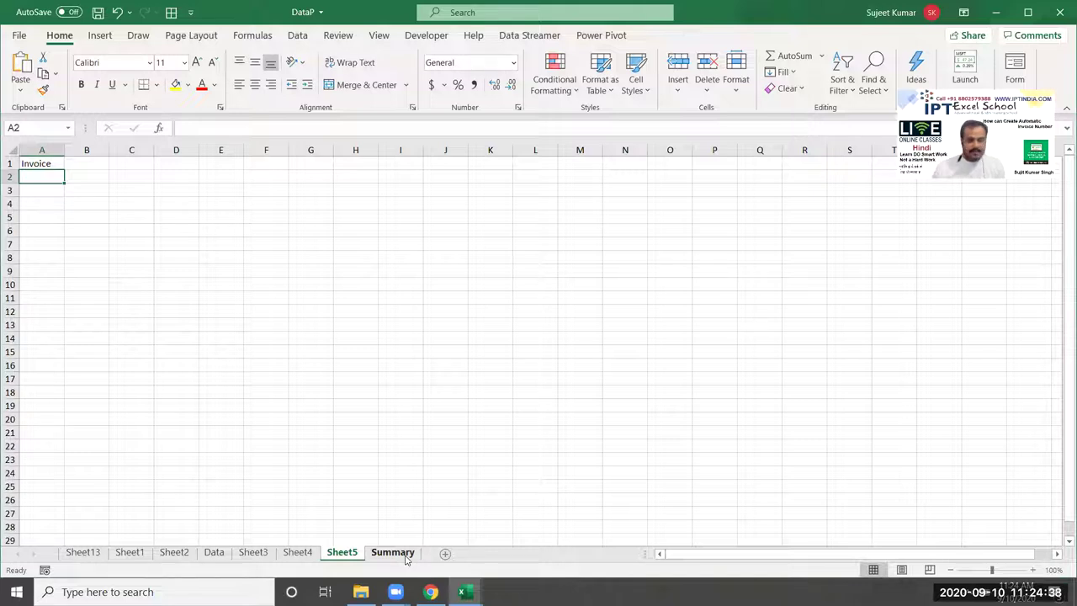
pyautogui.write('2020')
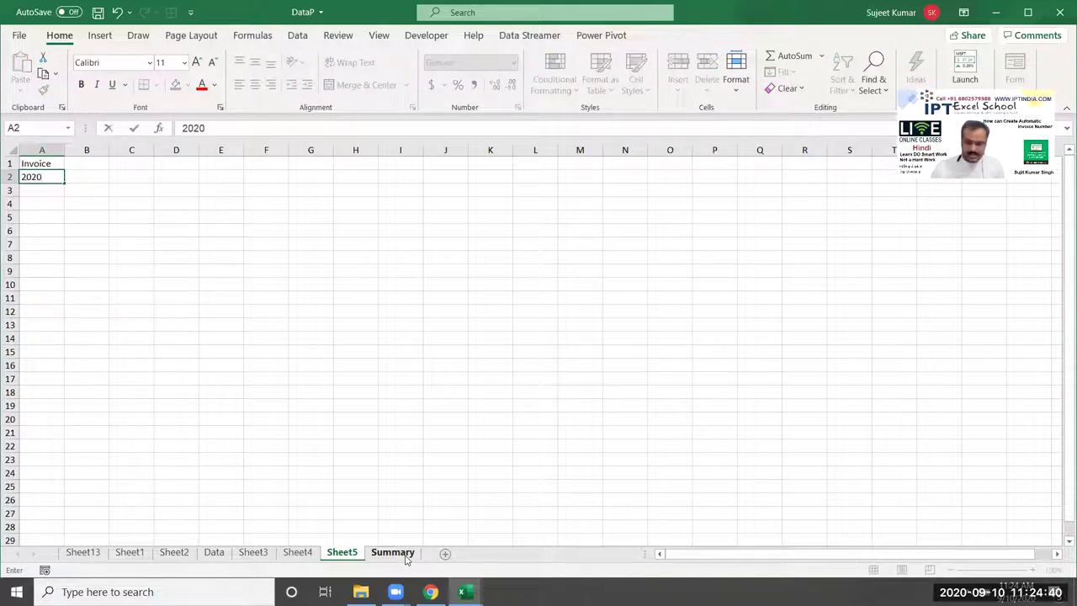
pyautogui.write('/09/M/100')
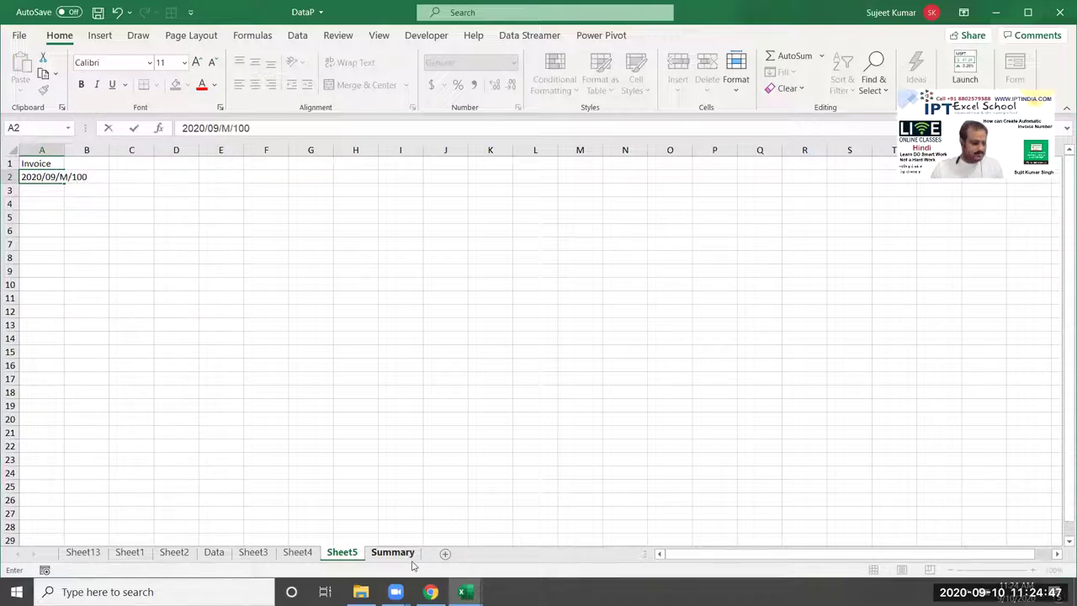
pyautogui.press('Return')
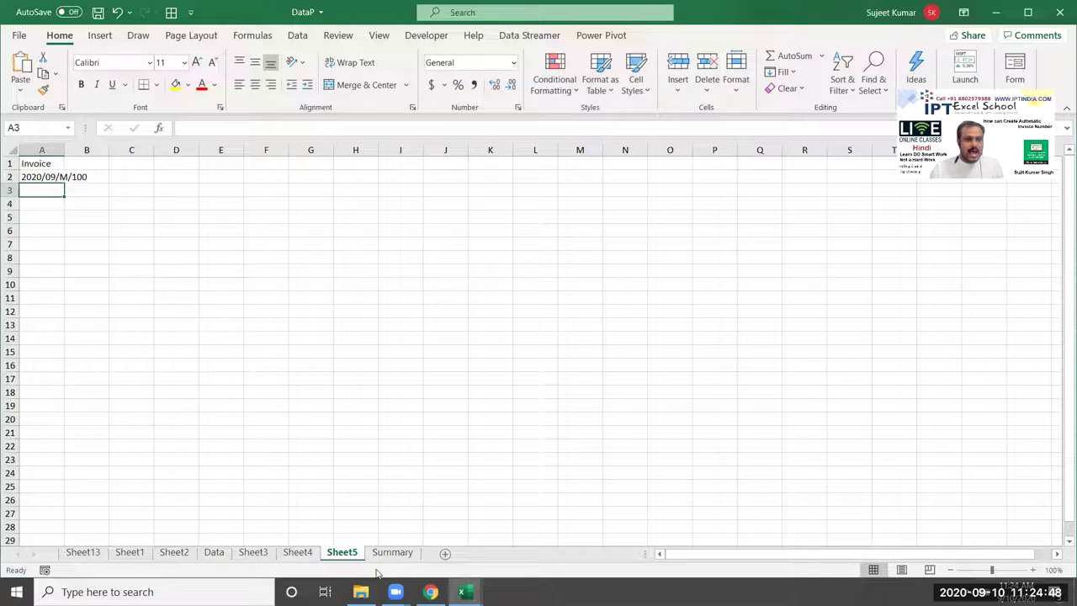
pyautogui.doubleClick(63, 155)
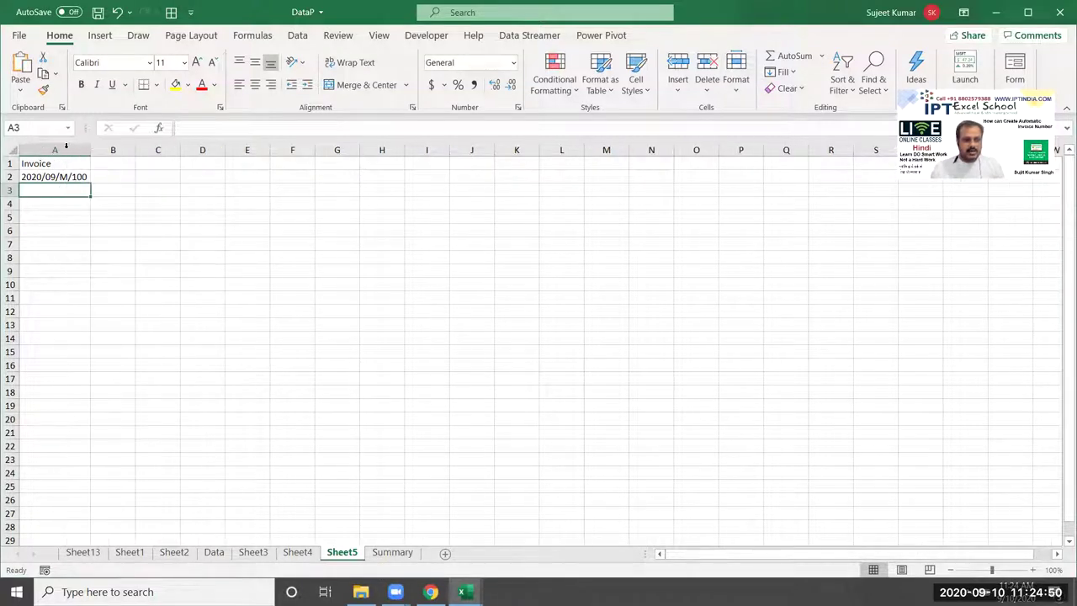
# Fill A3 and A4 with trial invoice numbers 2020/09/M/101 and 2020/09/M/102
pyautogui.hotkey('ctrl', 'd')
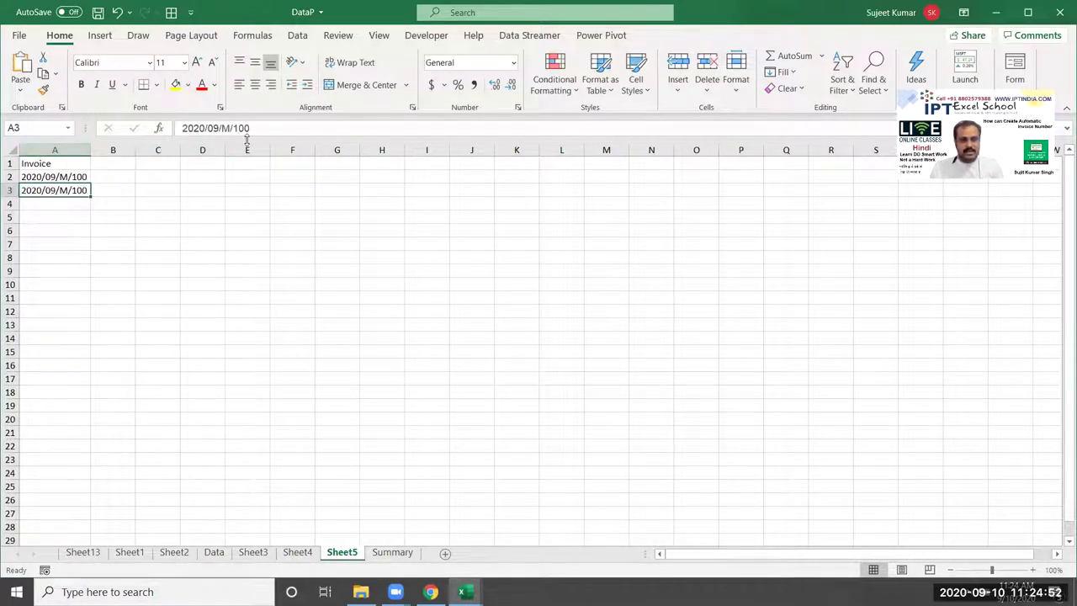
pyautogui.click(250, 130)
pyautogui.press('BackSpace')
pyautogui.write('1')
pyautogui.press('Return')
pyautogui.hotkey('ctrl', 'd')
pyautogui.hotkey('ctrl', 'z')
pyautogui.hotkey('ctrl', 'd')
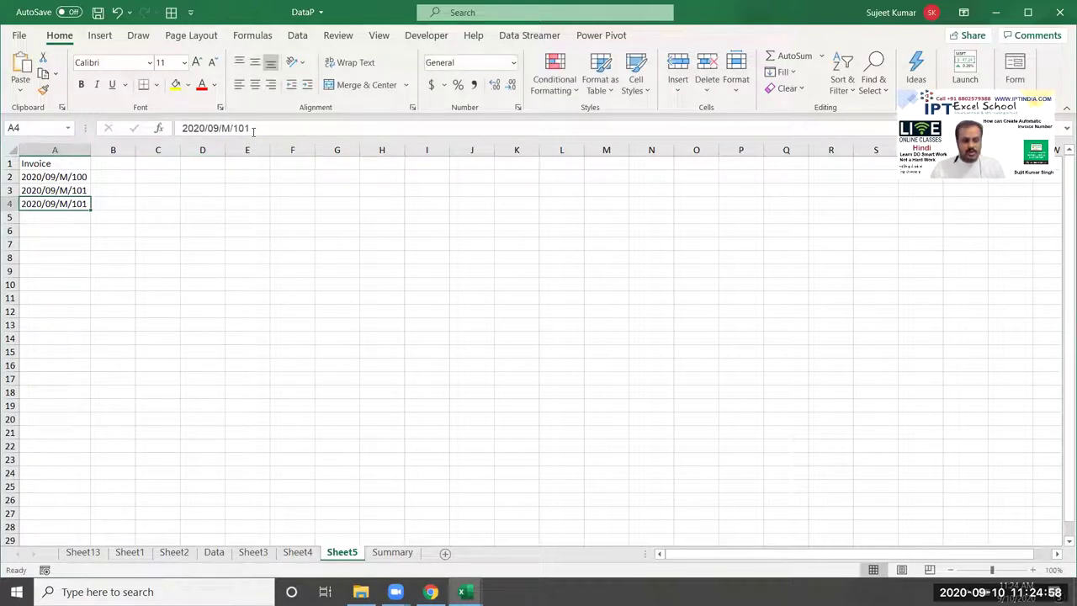
pyautogui.click(252, 131)
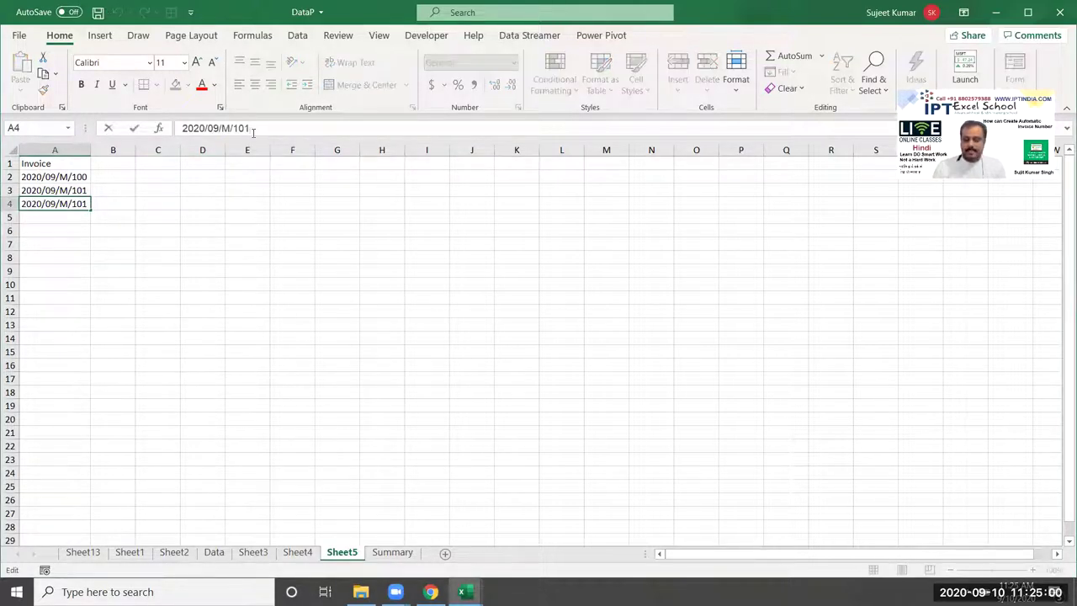
pyautogui.write('2')
pyautogui.press('Return')
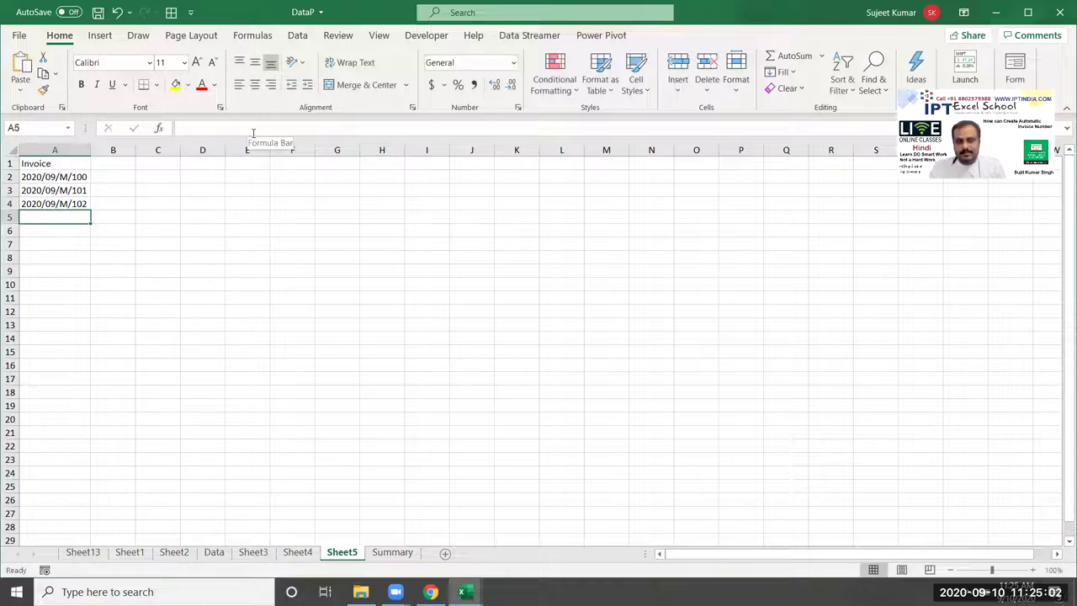
# Clear A3:A4, then copy 2020/09/M/100 from A2 down into A3
pyautogui.press('Up')
pyautogui.press('Up')
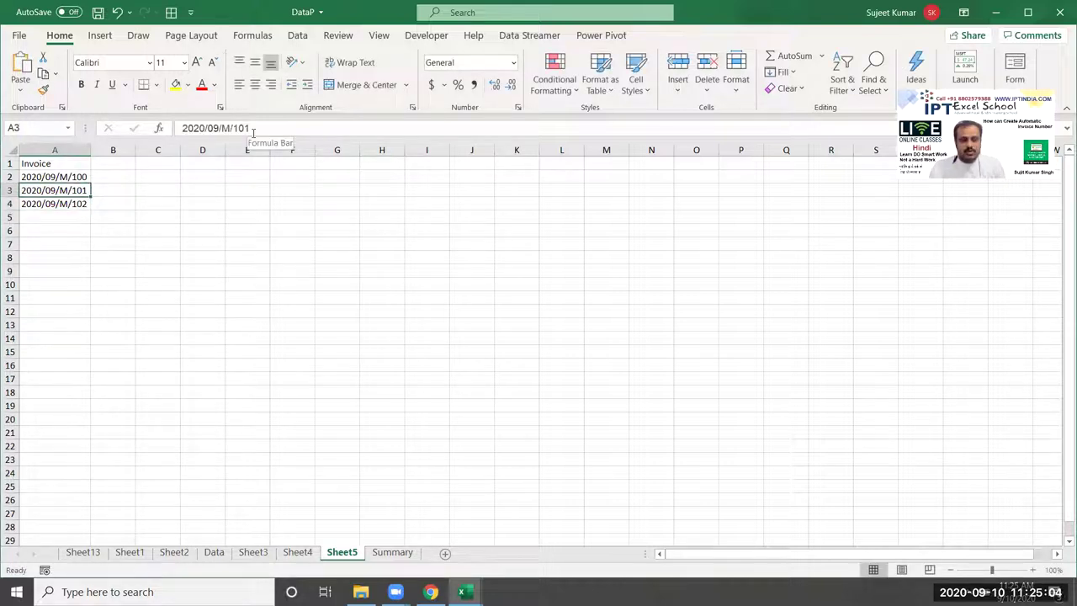
pyautogui.hotkey('shift', 'Down')
pyautogui.press('Up')
pyautogui.press('Down')
pyautogui.hotkey('shift', 'Down')
pyautogui.press('Delete')
pyautogui.press('Up')
pyautogui.press('Down')
pyautogui.hotkey('ctrl', 'd')
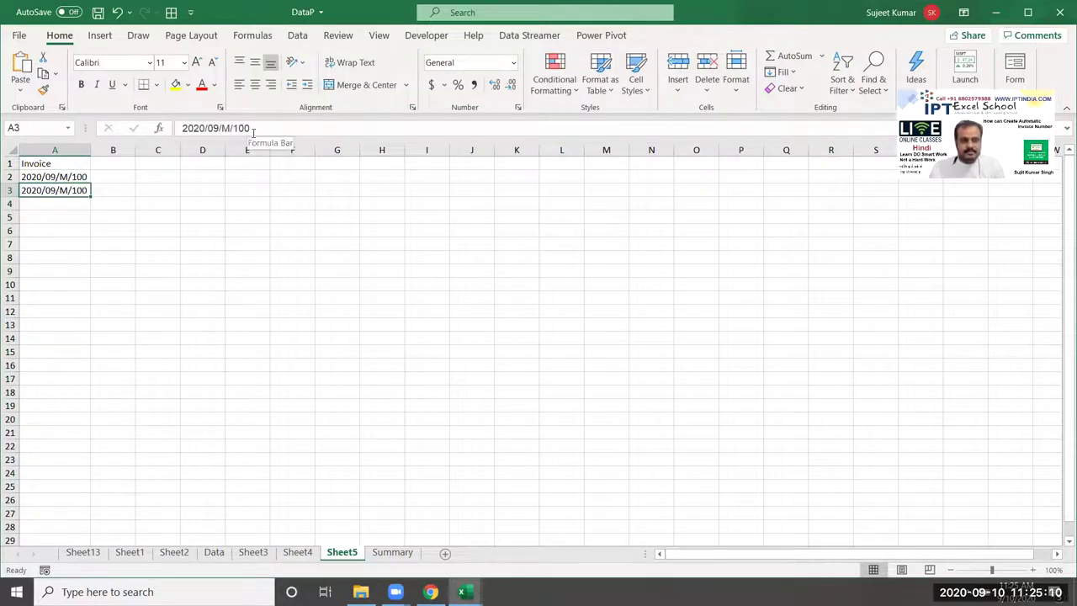
pyautogui.click(252, 130)
pyautogui.press('Escape')
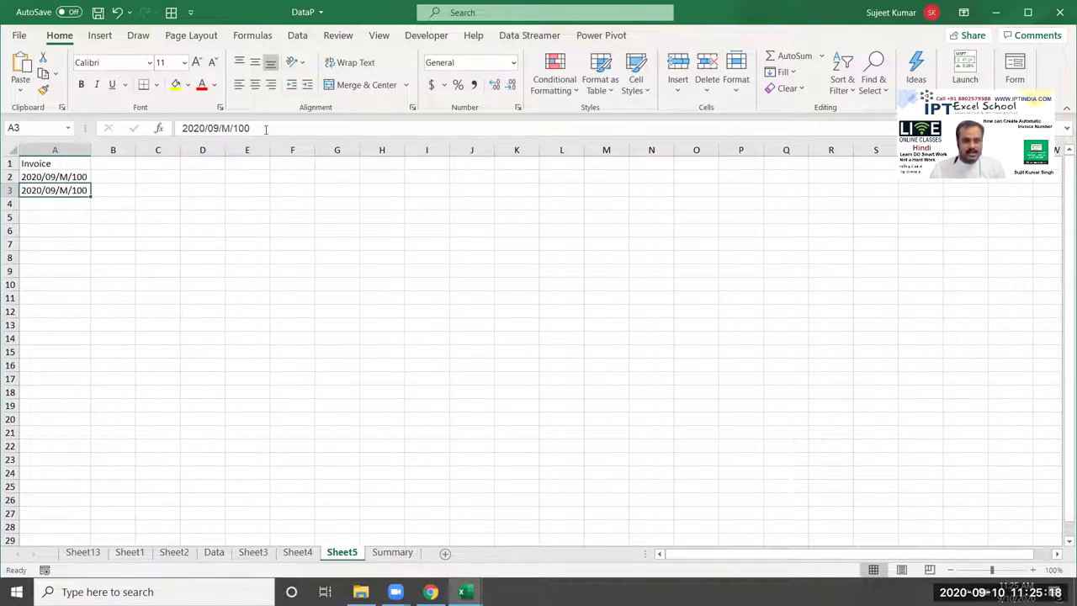
# Replace A3's value with the formula ="2020/09/M/"&ROW()
pyautogui.click(266, 129)
pyautogui.press('BackSpace')
pyautogui.press('BackSpace')
pyautogui.press('BackSpace')
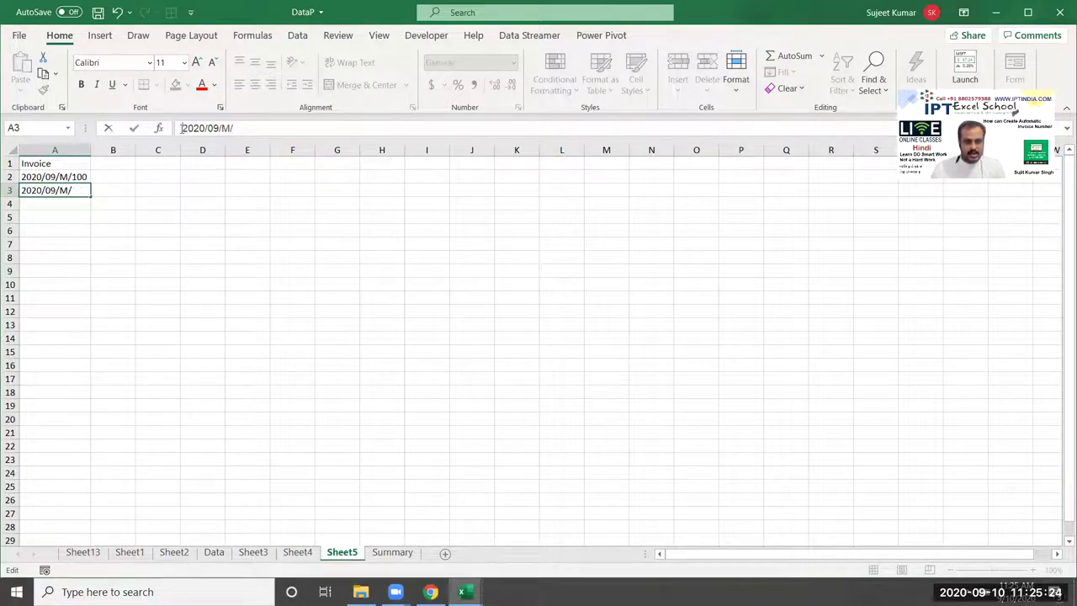
pyautogui.write('"')
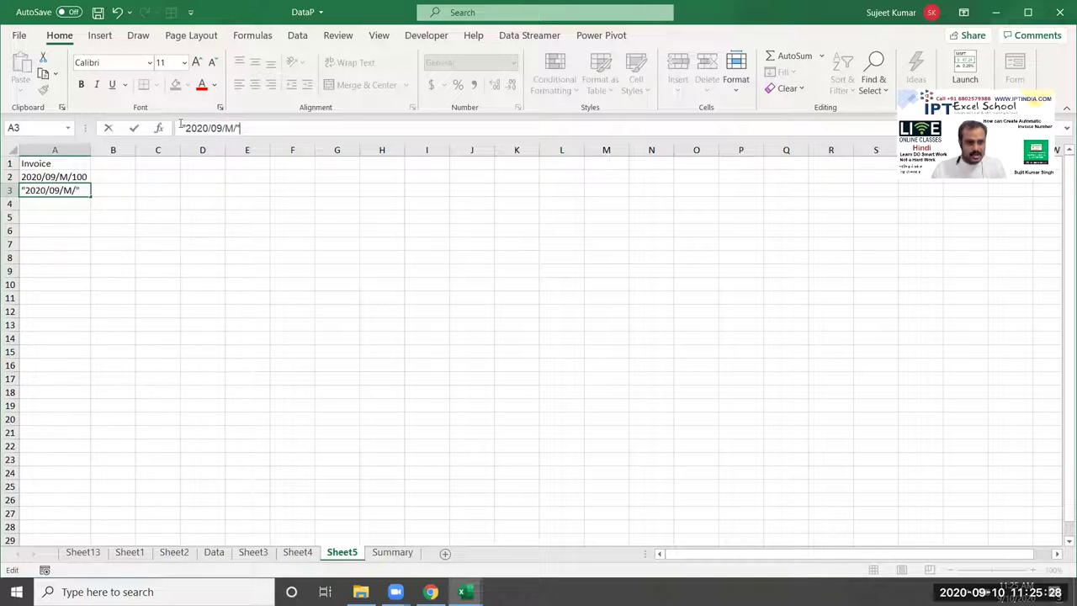
pyautogui.write('=')
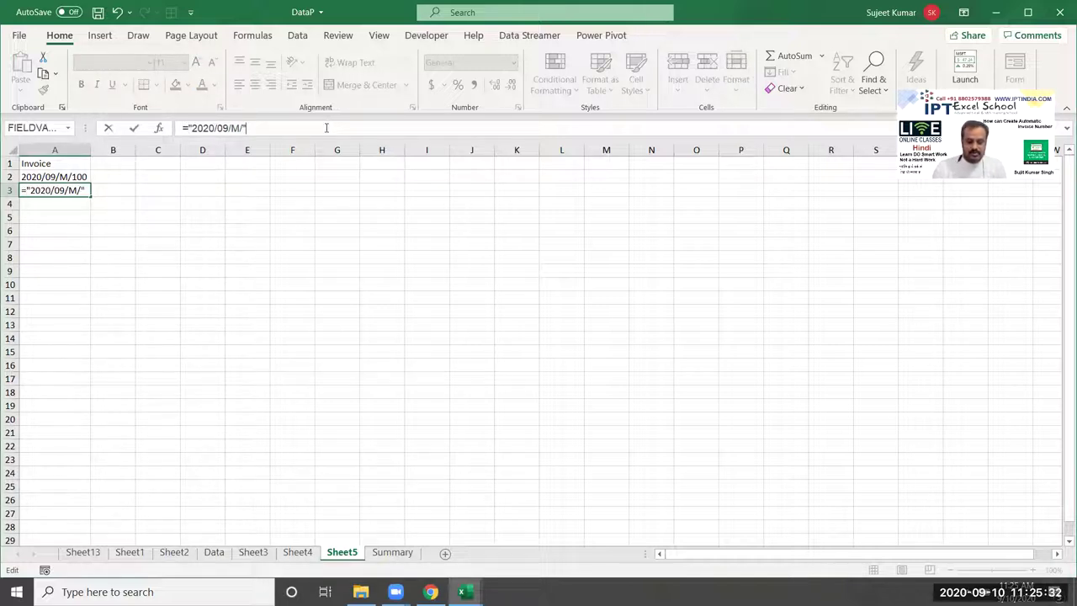
pyautogui.write('&r')
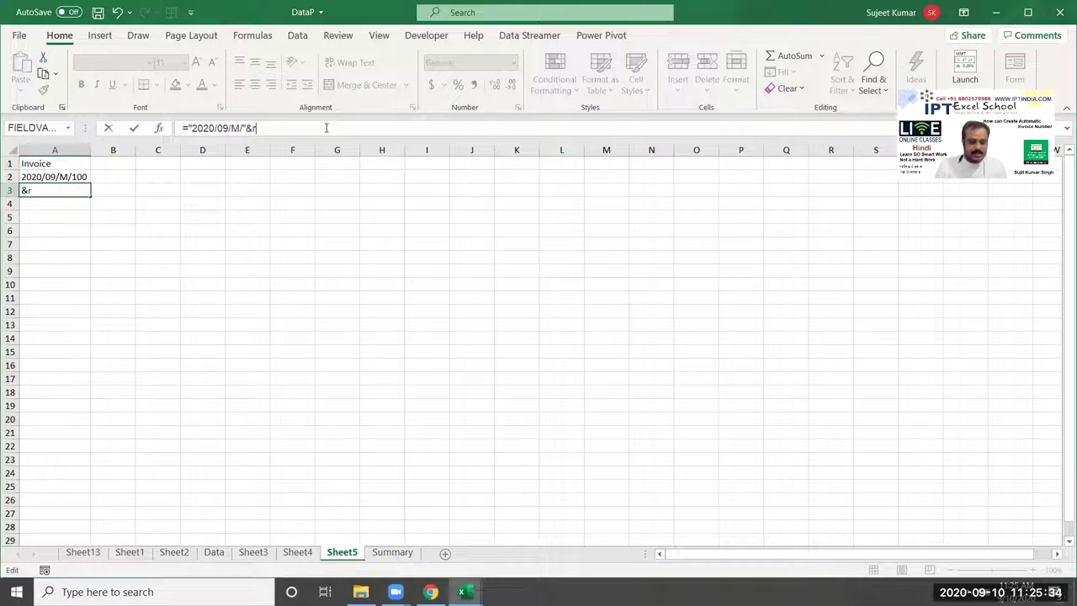
pyautogui.write('ow')
pyautogui.press('Tab')
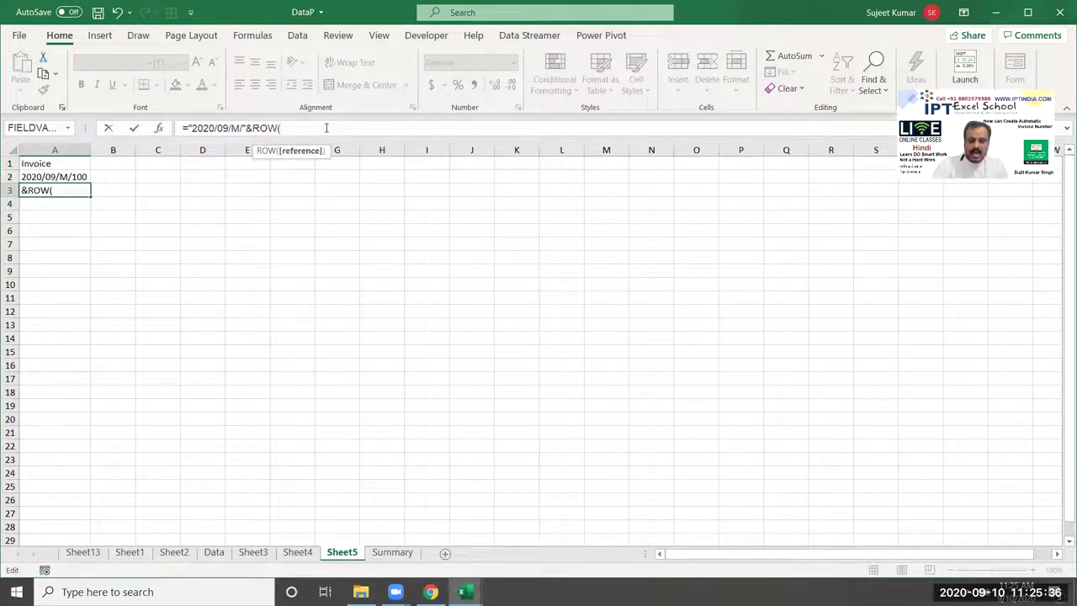
pyautogui.write(')')
pyautogui.press('Return')
pyautogui.press('Up')
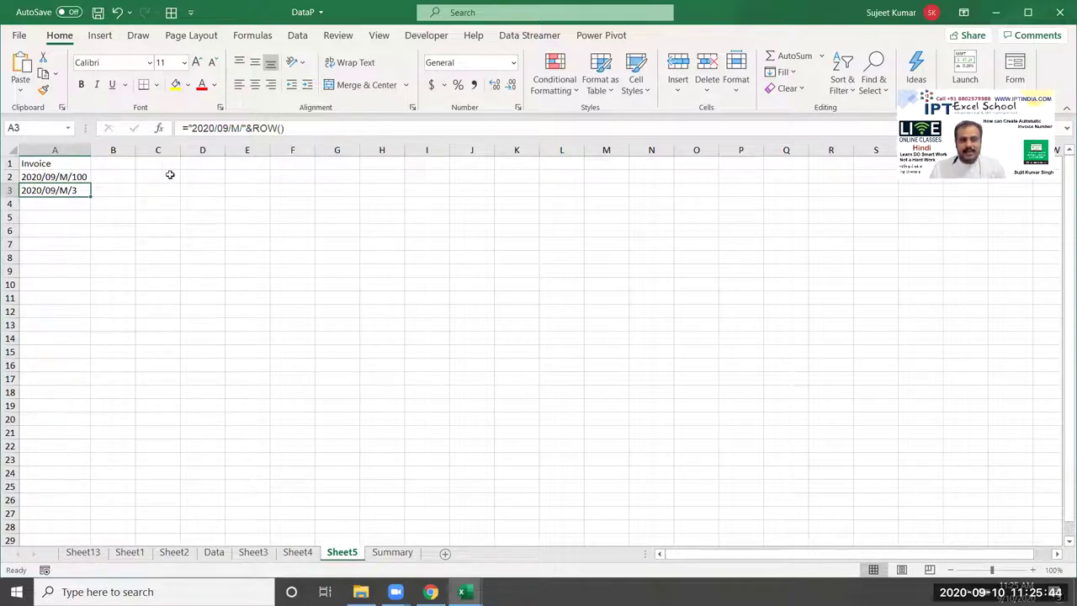
# Begin adding a +9 offset after ROW() in A3's formula
pyautogui.click(317, 132)
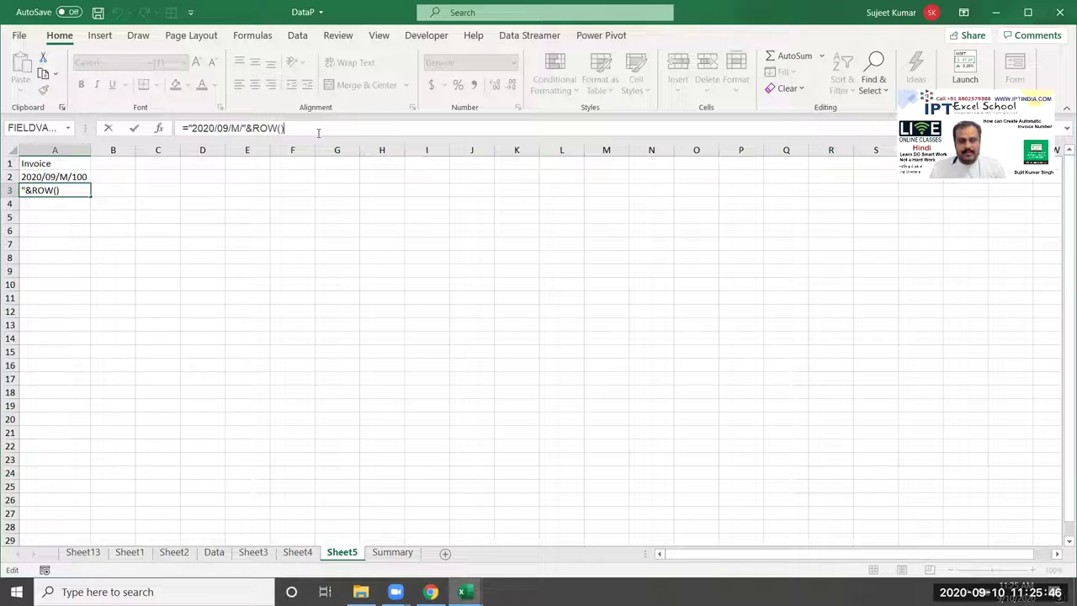
pyautogui.press('Escape')
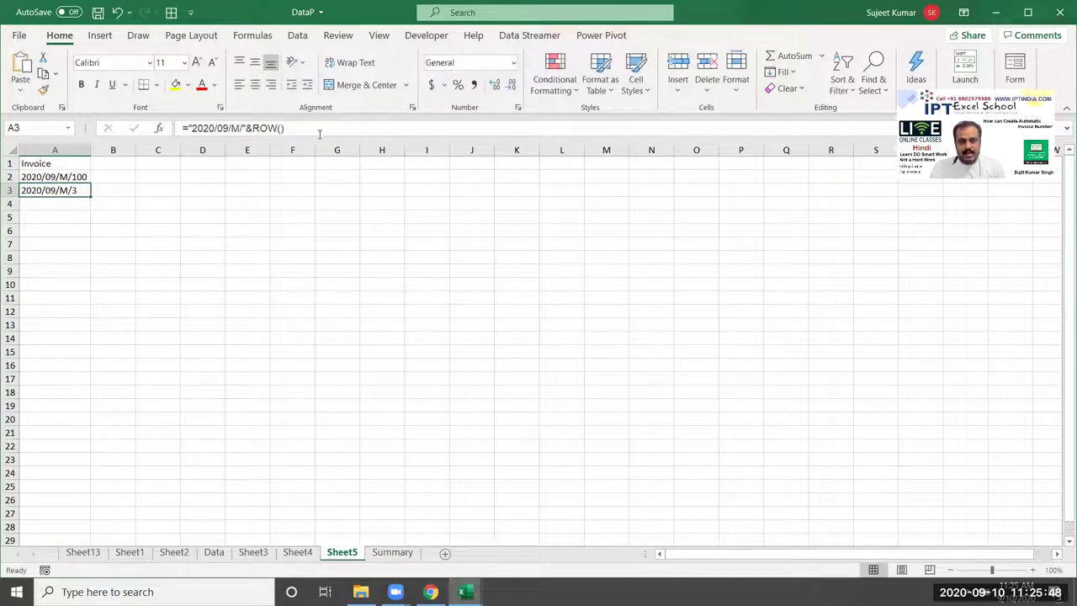
pyautogui.click(320, 133)
pyautogui.write('+')
pyautogui.write('97')
# Change A3's formula offset to ROW()+98
pyautogui.press('Return')
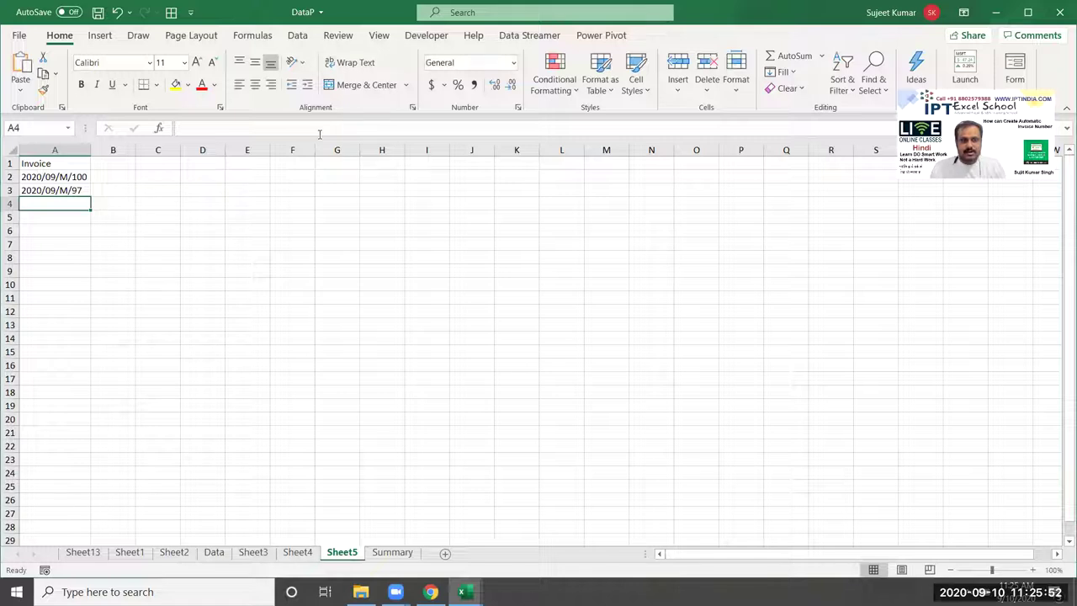
pyautogui.press('Up')
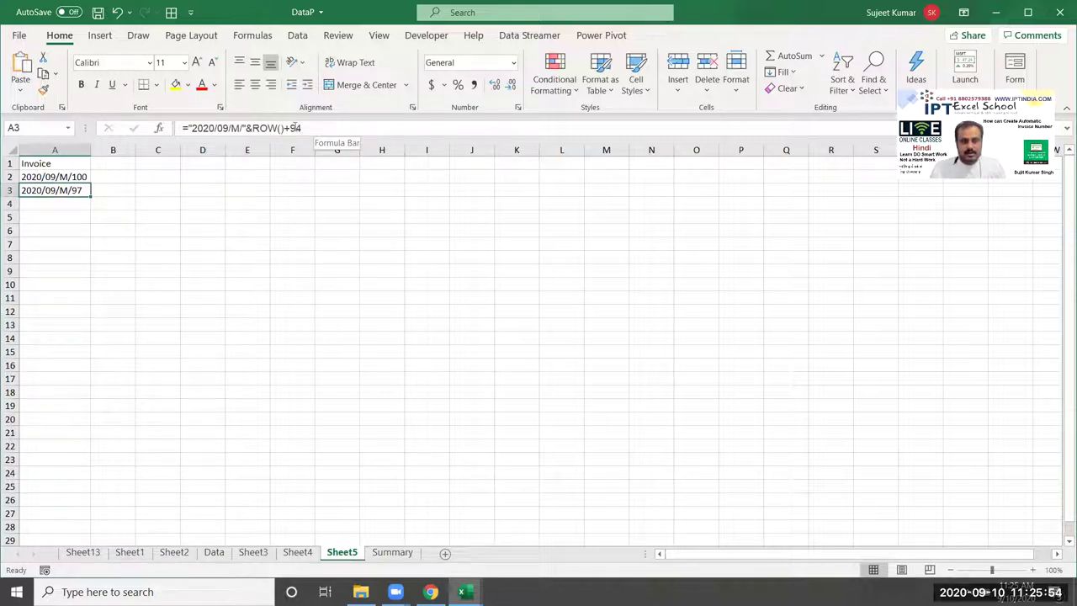
pyautogui.click(304, 128)
pyautogui.press('BackSpace')
pyautogui.write('7')
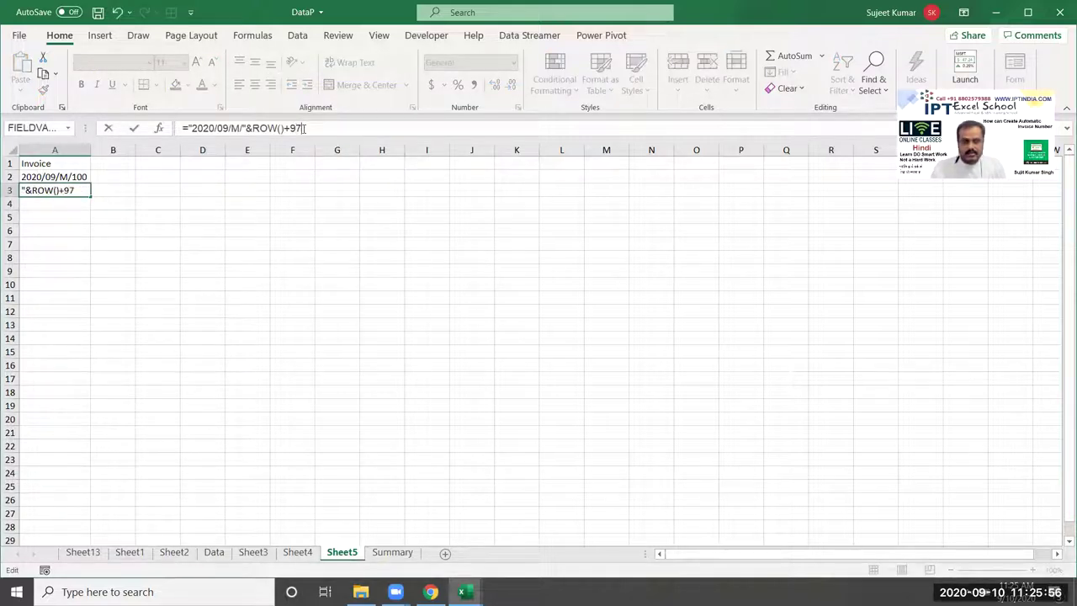
pyautogui.press('BackSpace')
pyautogui.write('8')
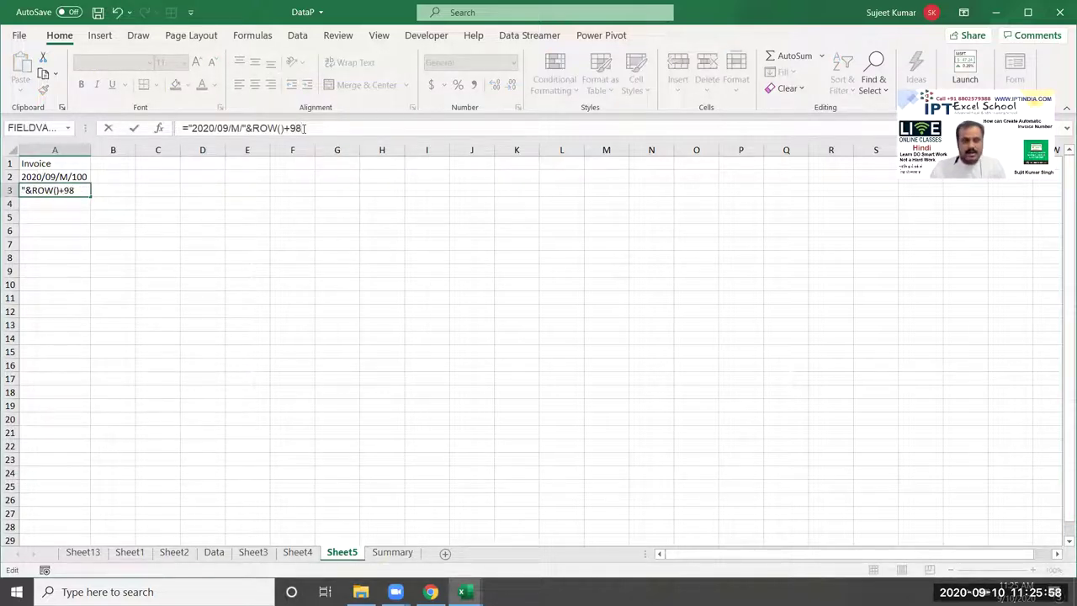
pyautogui.press('Return')
# Fill the A3 formula down column A through A19
pyautogui.press('Up')
pyautogui.hotkey('shift', 'Down')
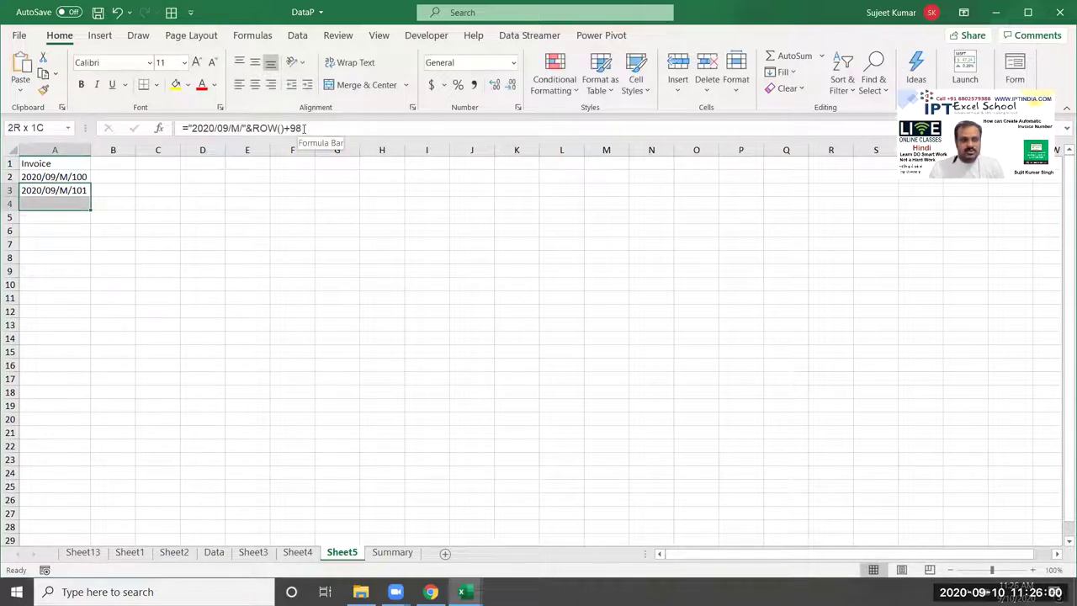
pyautogui.hotkey('shift', 'Down')
pyautogui.hotkey('shift', 'Down')
pyautogui.hotkey('shift', 'Down')
pyautogui.hotkey('ctrl', 'd')
pyautogui.press('Down')
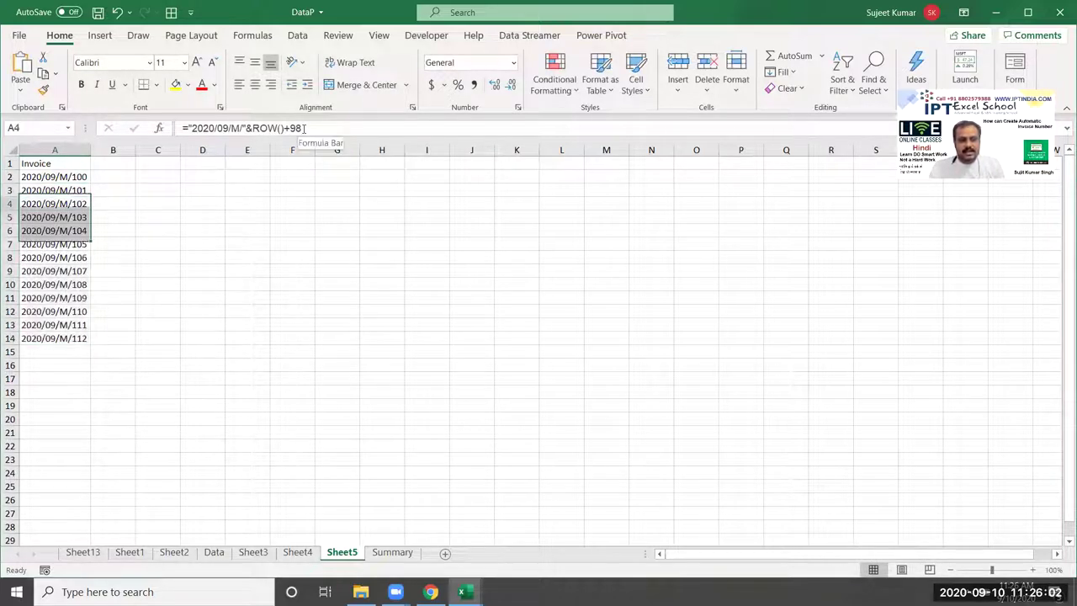
pyautogui.hotkey('ctrl', 'Down')
pyautogui.hotkey('shift', 'Down')
pyautogui.hotkey('shift', 'Down')
pyautogui.hotkey('shift', 'Down')
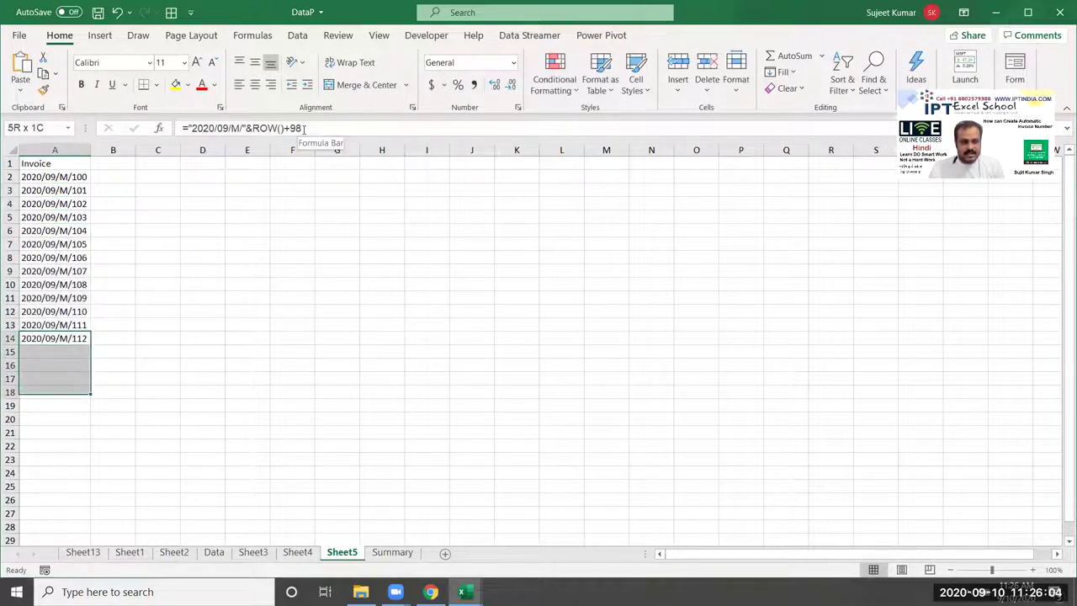
pyautogui.hotkey('shift', 'Down')
pyautogui.hotkey('shift', 'Down')
pyautogui.hotkey('ctrl', 'd')
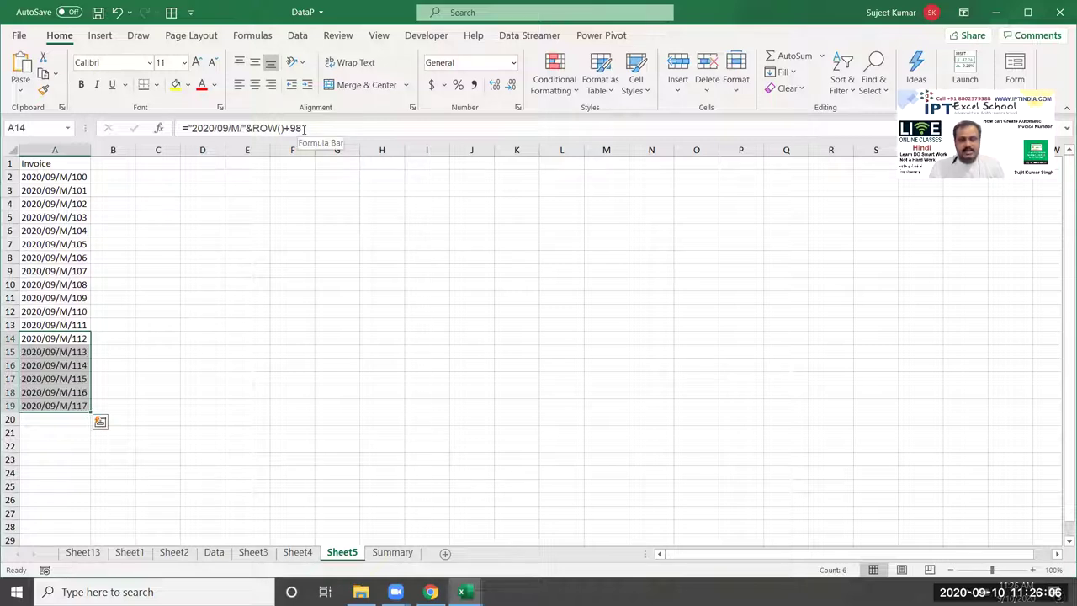
# Extend the fill to A23 and check the numbers run up to 2020/09/M/121
pyautogui.press('Down')
pyautogui.press('Down')
pyautogui.press('Down')
pyautogui.press('Down')
pyautogui.press('Down')
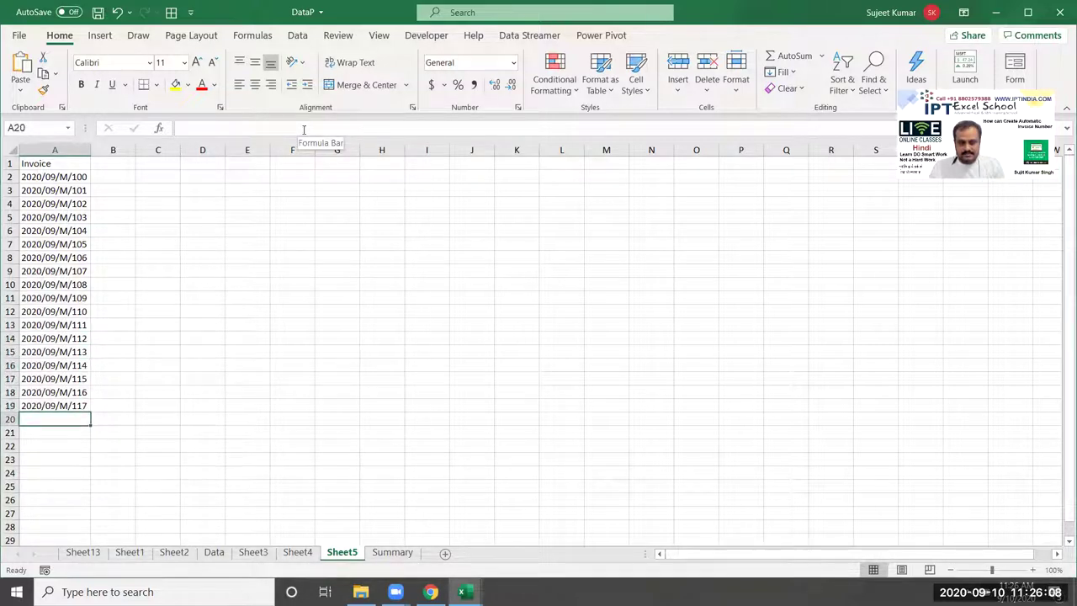
pyautogui.press('Down')
pyautogui.press('Down')
pyautogui.press('Down')
pyautogui.hotkey('ctrl', 'Up')
pyautogui.hotkey('ctrl', 'Up')
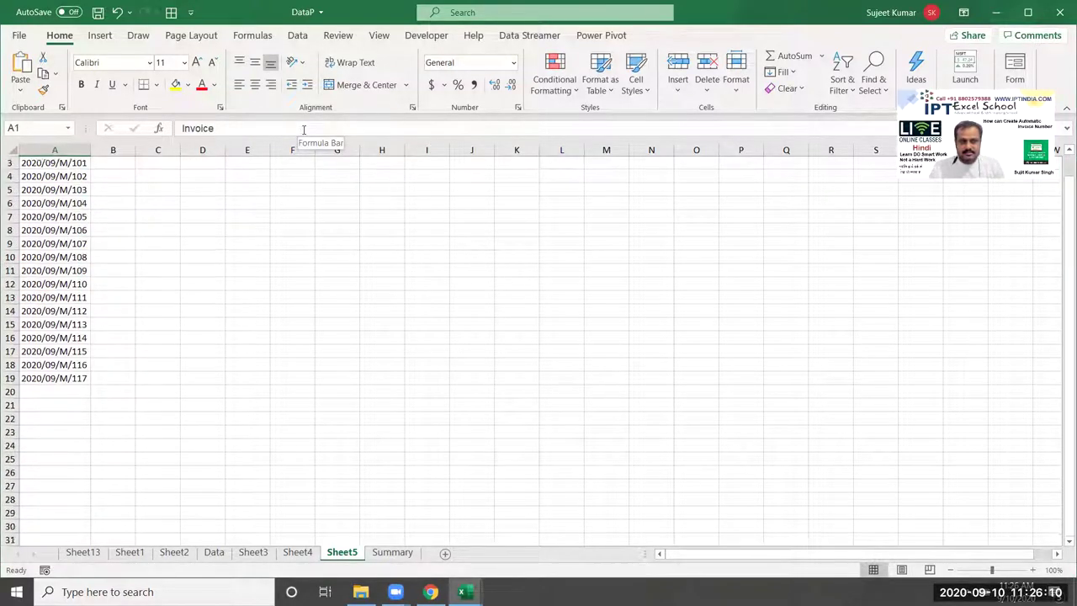
pyautogui.press('Down')
pyautogui.press('Down')
pyautogui.hotkey('ctrl', 'Down')
pyautogui.hotkey('shift', 'Down')
pyautogui.hotkey('shift', 'Down')
pyautogui.hotkey('shift', 'Down')
pyautogui.hotkey('shift', 'Down')
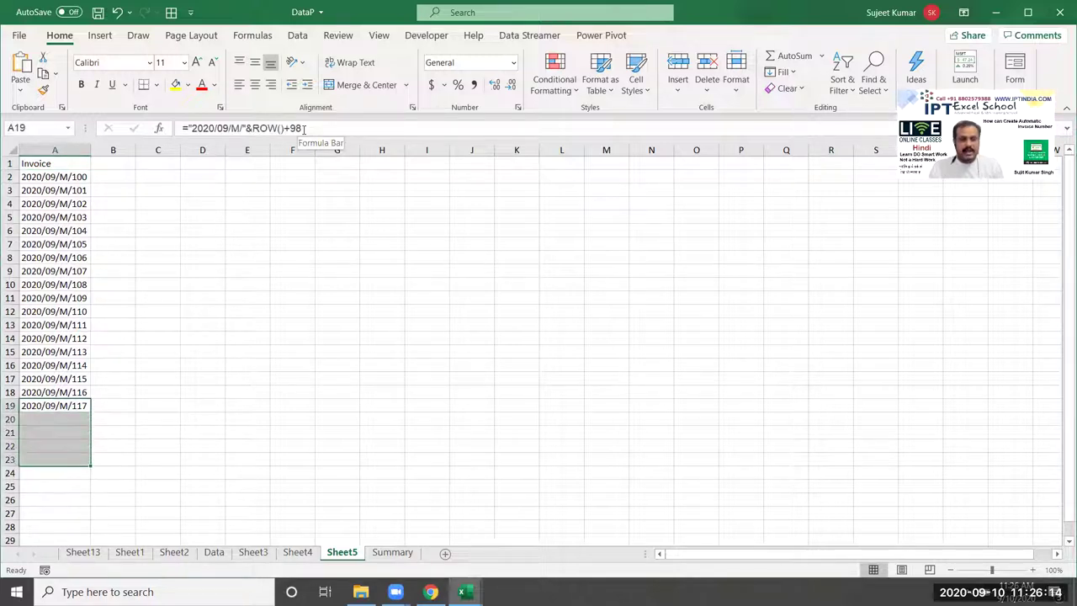
pyautogui.hotkey('ctrl', 'd')
pyautogui.hotkey('ctrl', 'Up')
pyautogui.press('Down')
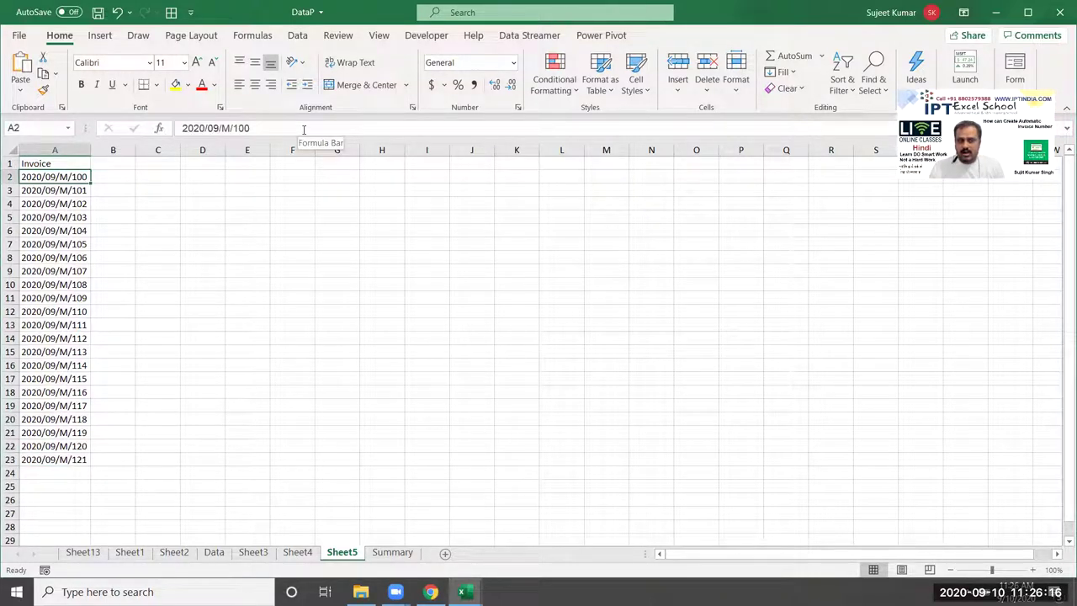
pyautogui.press('Down')
pyautogui.press('Down')
pyautogui.press('Down')
pyautogui.press('Down')
pyautogui.press('Down')
pyautogui.press('Down')
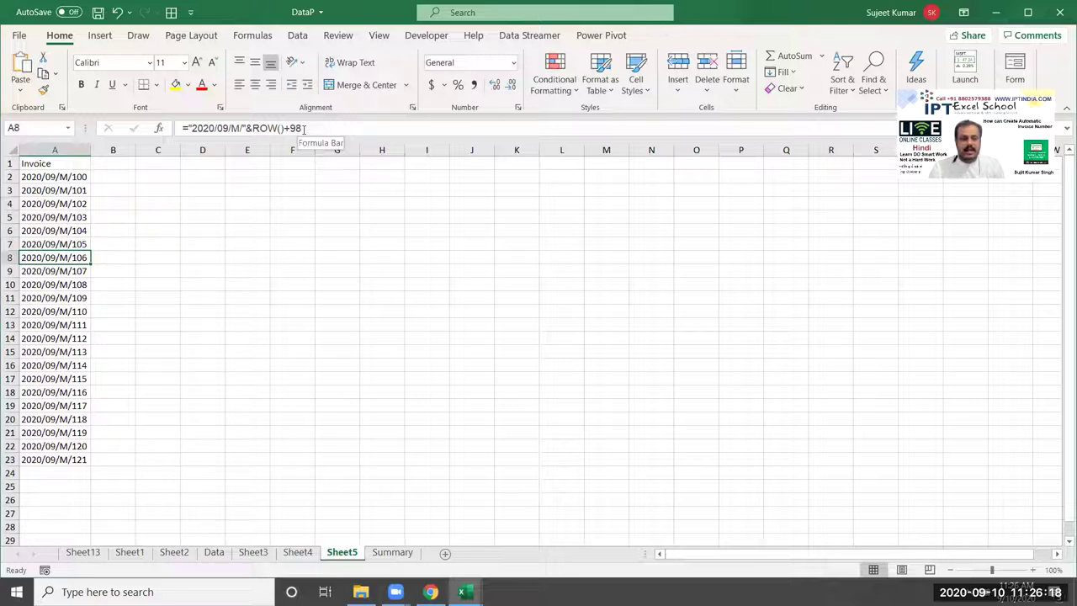
# Review the filled invoice numbers, then start a RIGHT formula in B2
pyautogui.click(67, 178)
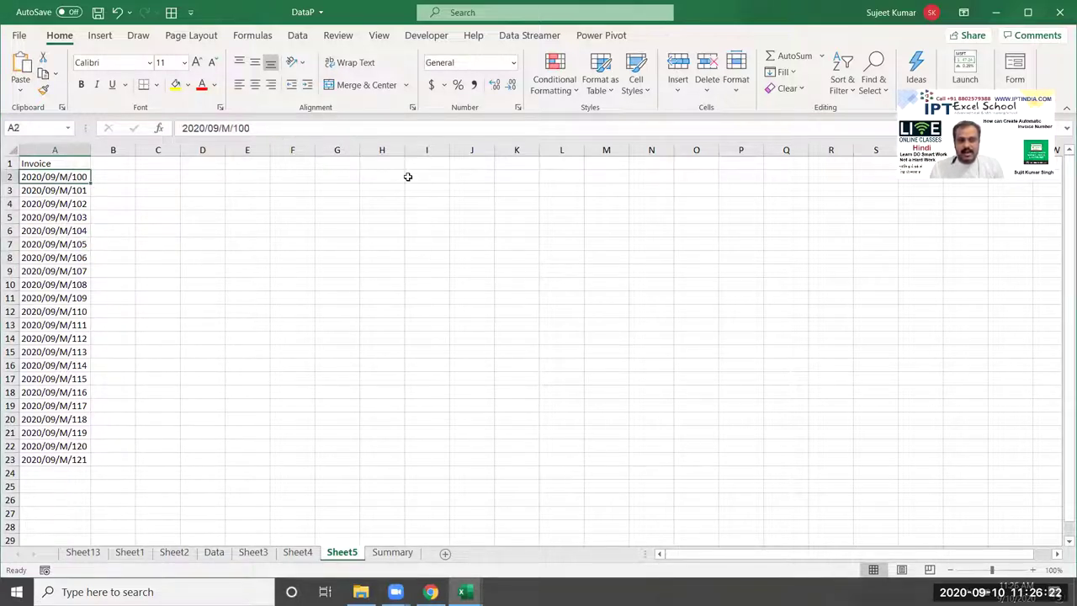
pyautogui.click(231, 180)
pyautogui.click(311, 360)
pyautogui.click(471, 412)
pyautogui.click(622, 446)
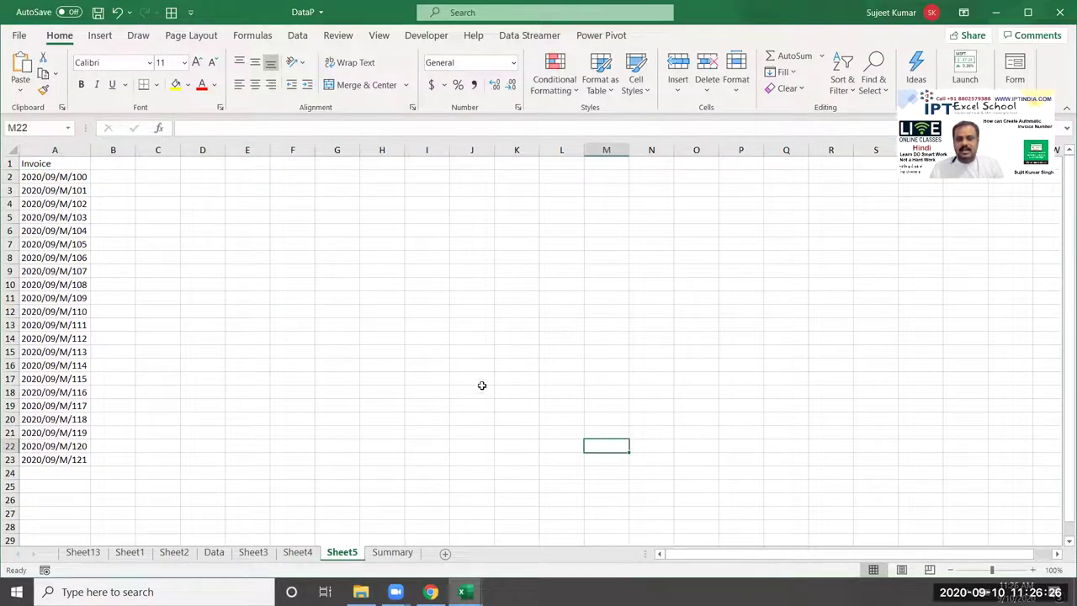
pyautogui.moveTo(26, 193); pyautogui.dragTo(27, 468)
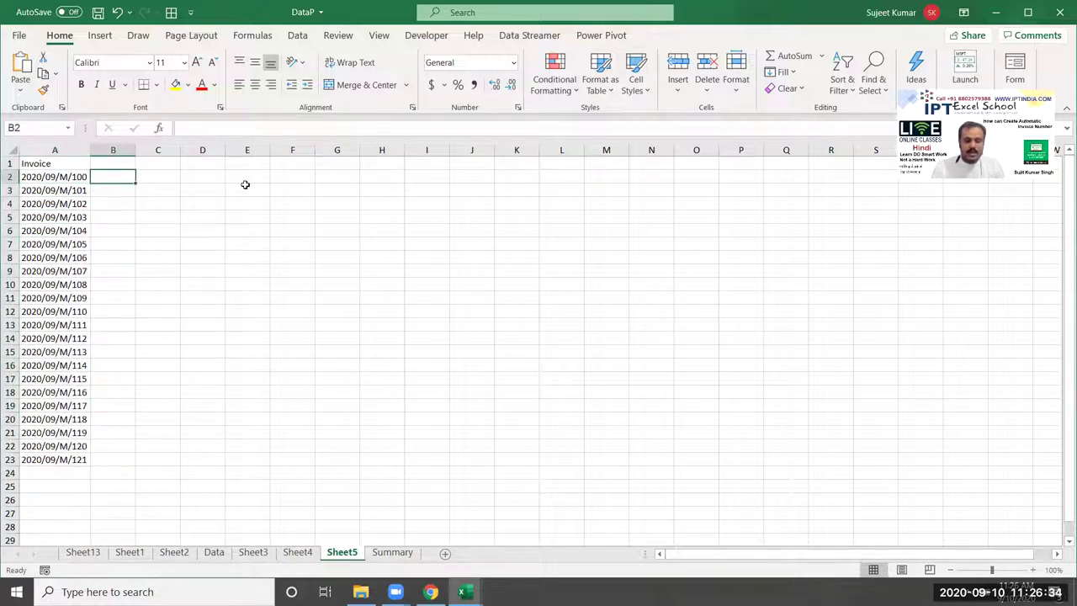
pyautogui.write('=')
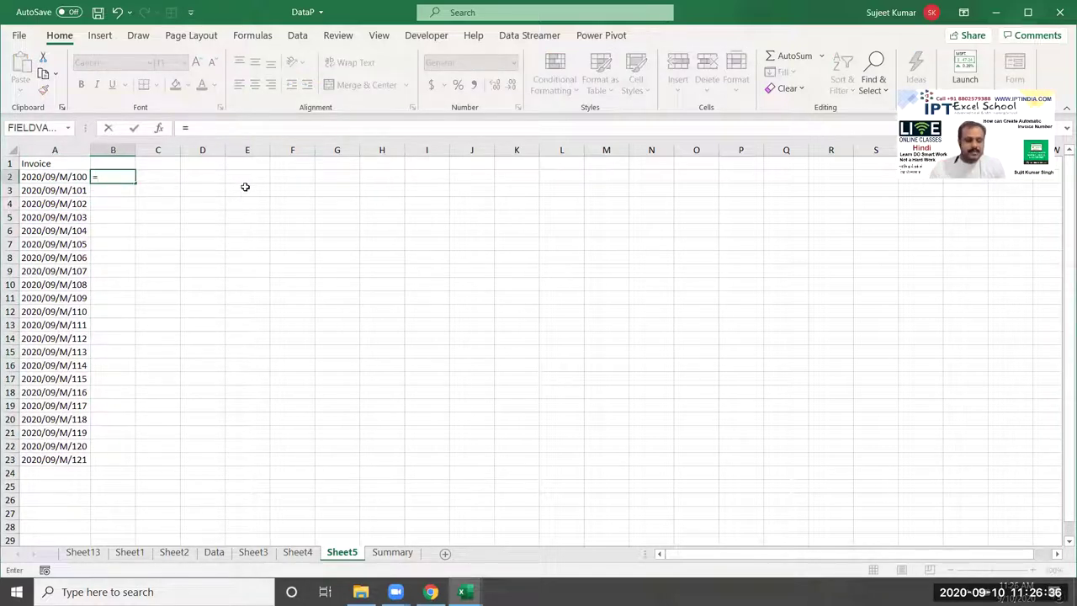
pyautogui.write('ri')
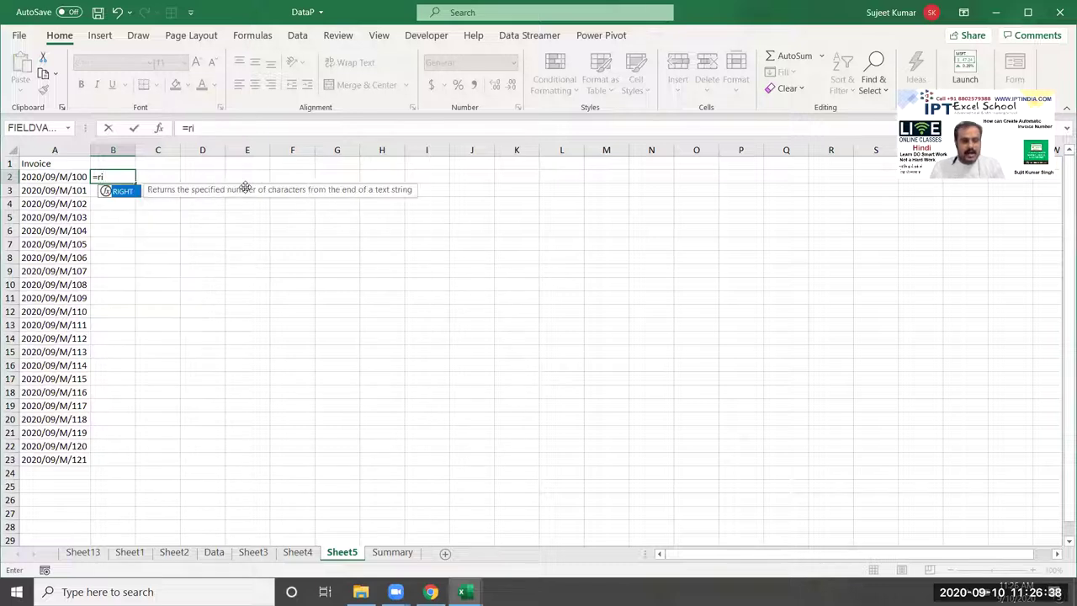
# Build =RIGHT(A2,3)+1 in B2 from the first invoice number
pyautogui.press('Tab')
pyautogui.press('Left')
pyautogui.write(',3')
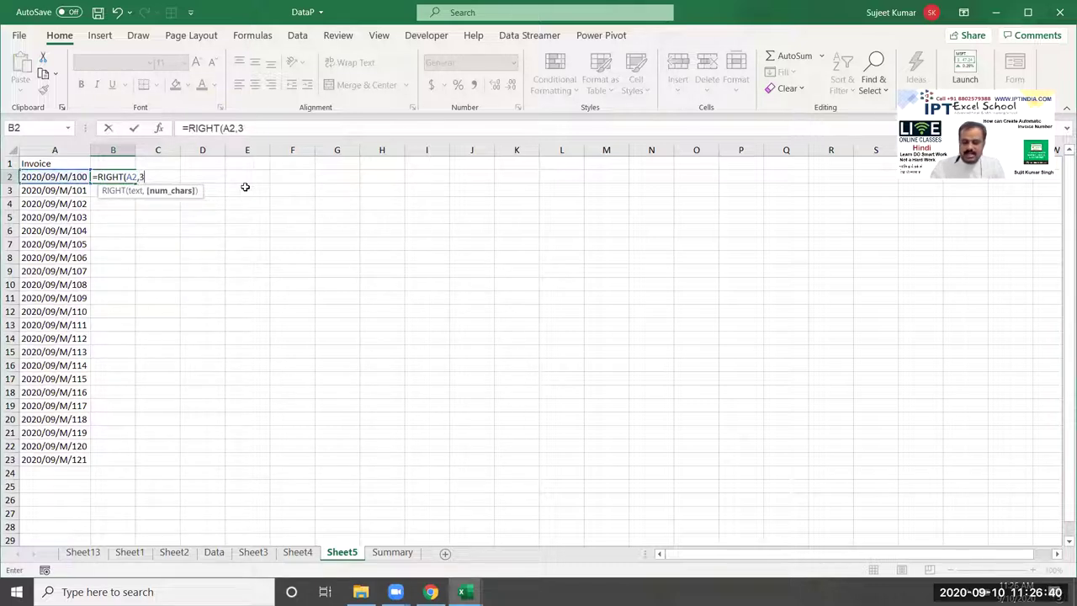
pyautogui.write(')')
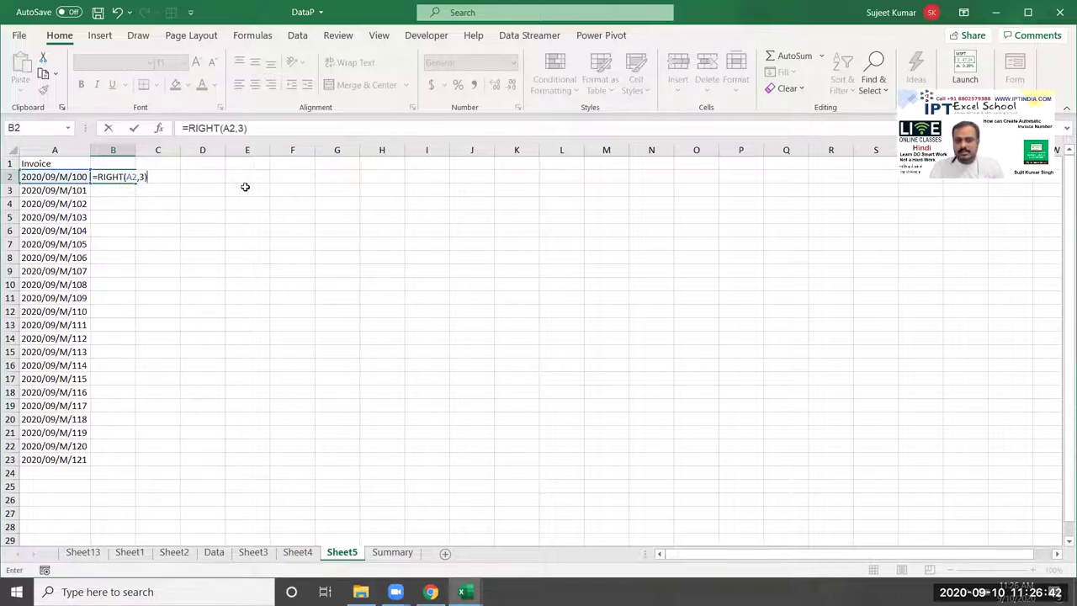
pyautogui.press('Return')
pyautogui.press('Up')
pyautogui.click(276, 129)
pyautogui.press('Return')
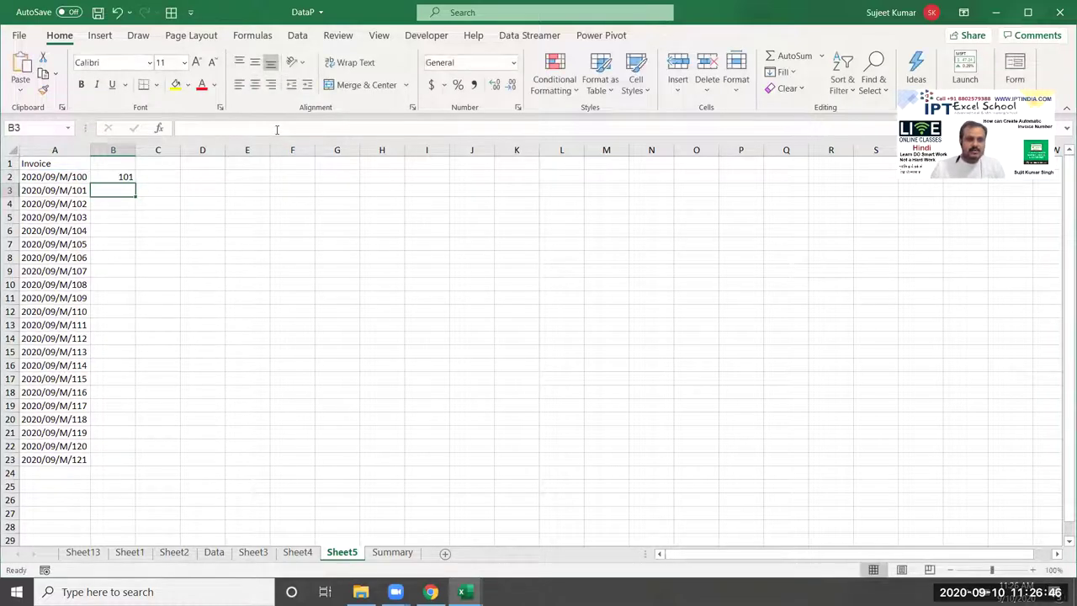
pyautogui.click(112, 175)
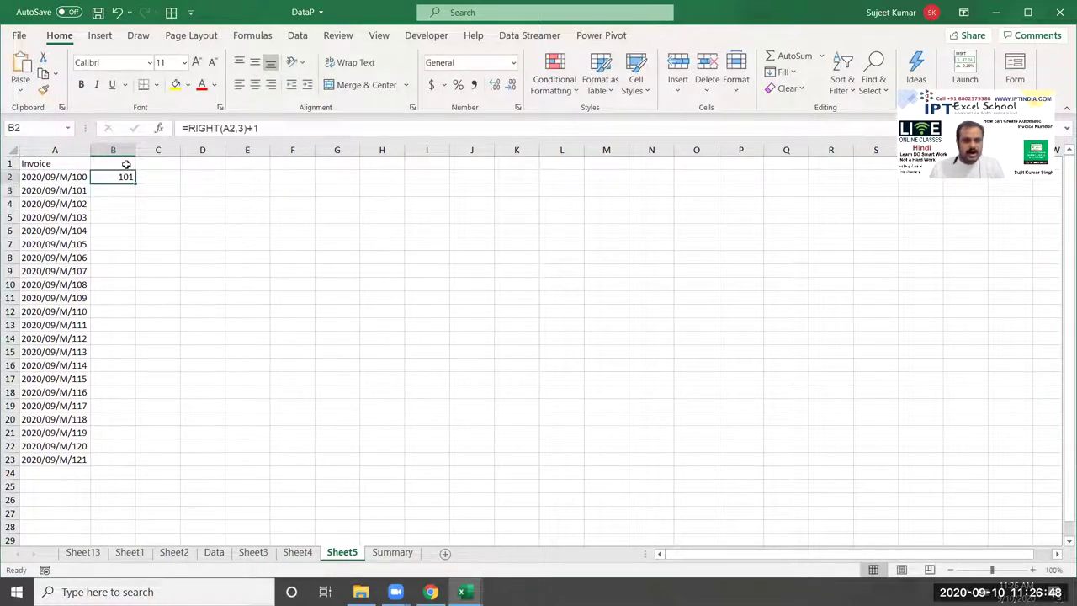
# Prefix B2's formula with "2020/09/M/" to show 2020/09/M/101, and autofit column B
pyautogui.click(184, 128)
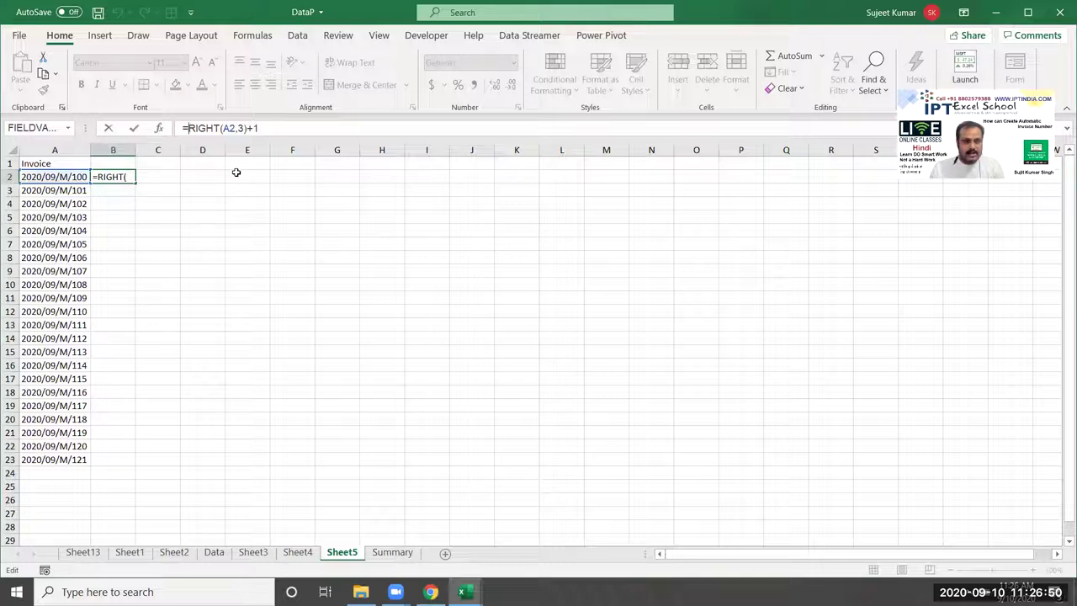
pyautogui.write('"2020/09/')
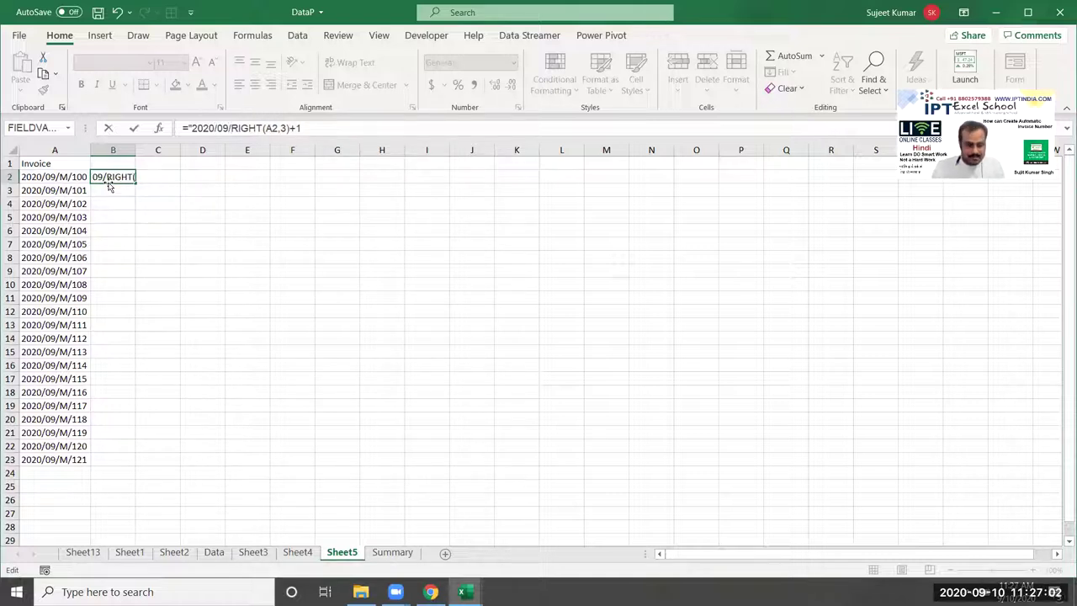
pyautogui.write('M"&')
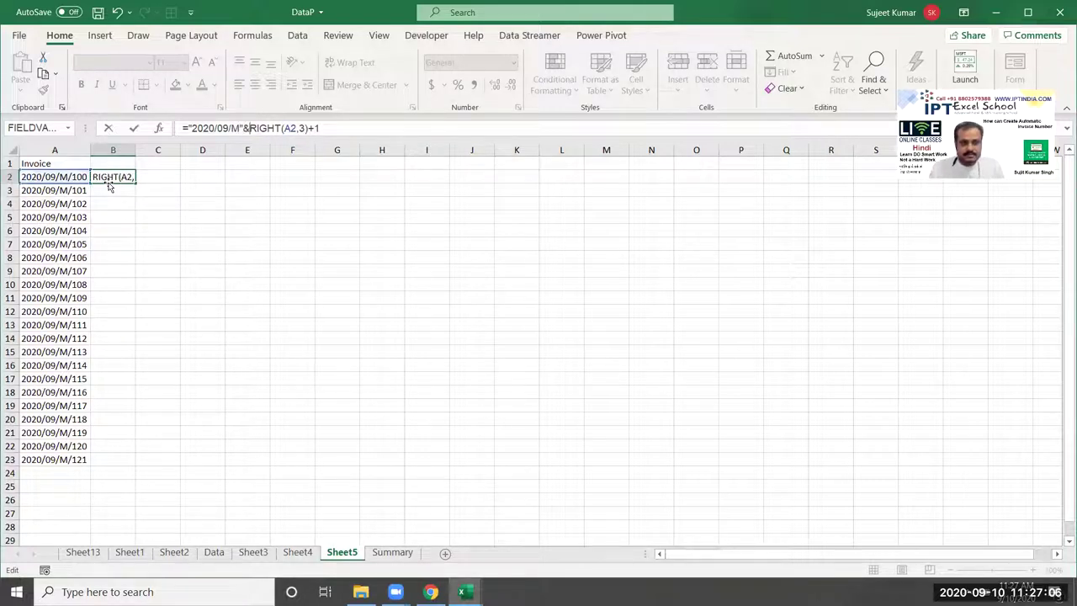
pyautogui.press('Return')
pyautogui.click(108, 182)
pyautogui.click(109, 188)
pyautogui.click(109, 180)
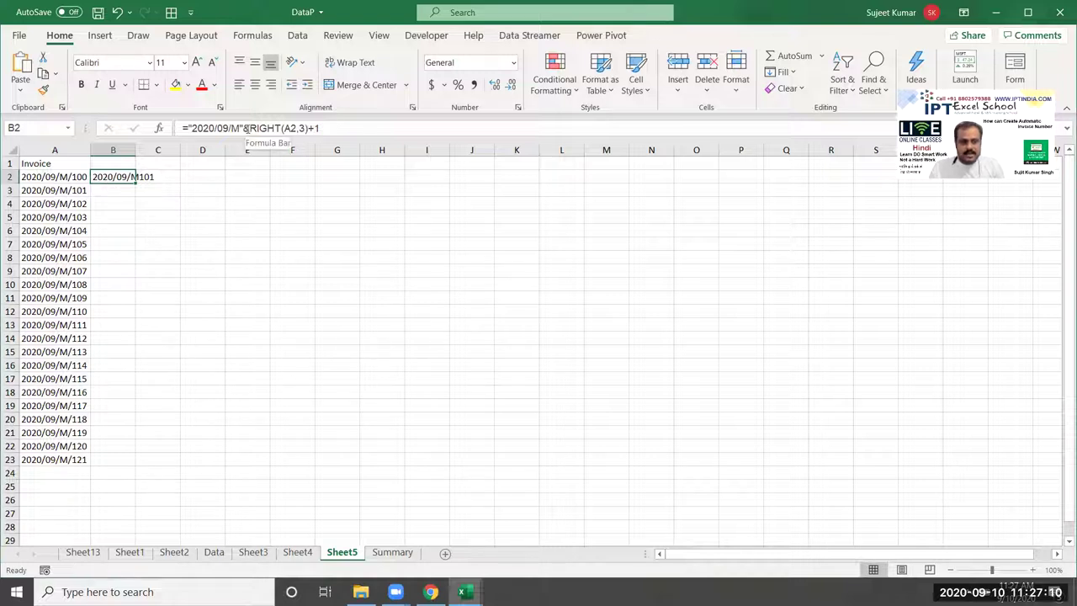
pyautogui.click(241, 128)
pyautogui.write('/')
pyautogui.press('Return')
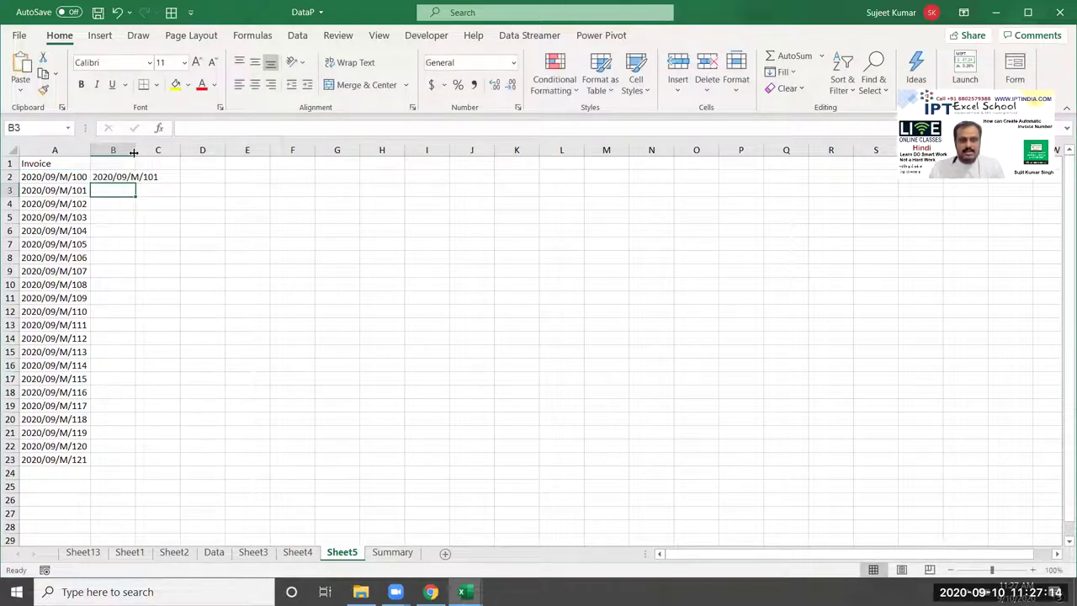
pyautogui.doubleClick(134, 152)
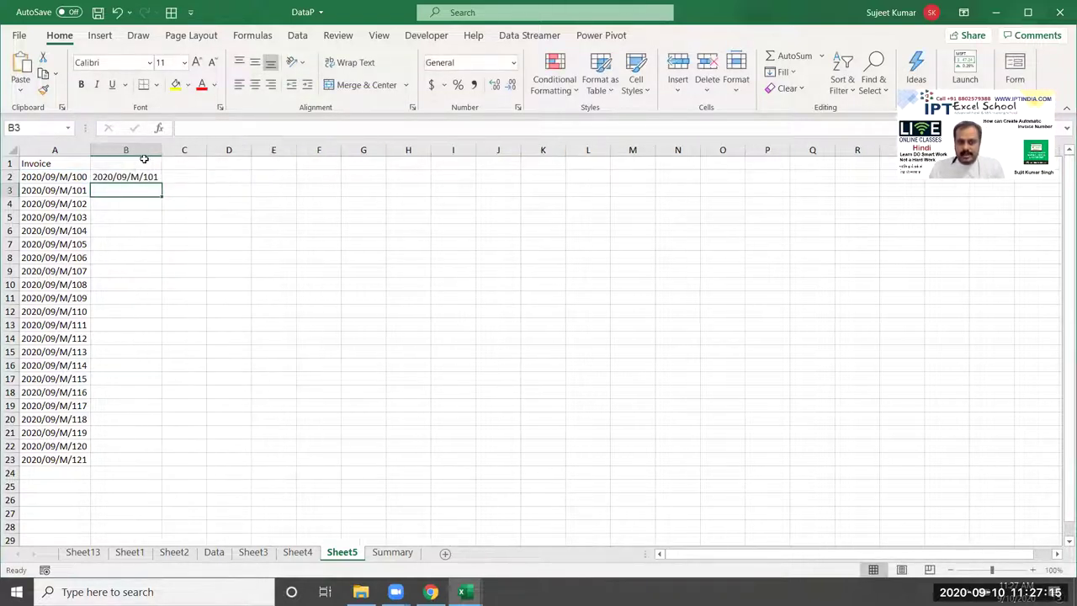
# Enter =TEXT(TODAY(),"YYYY/MM/") in D2 so it displays 2020/09/
pyautogui.click(216, 174)
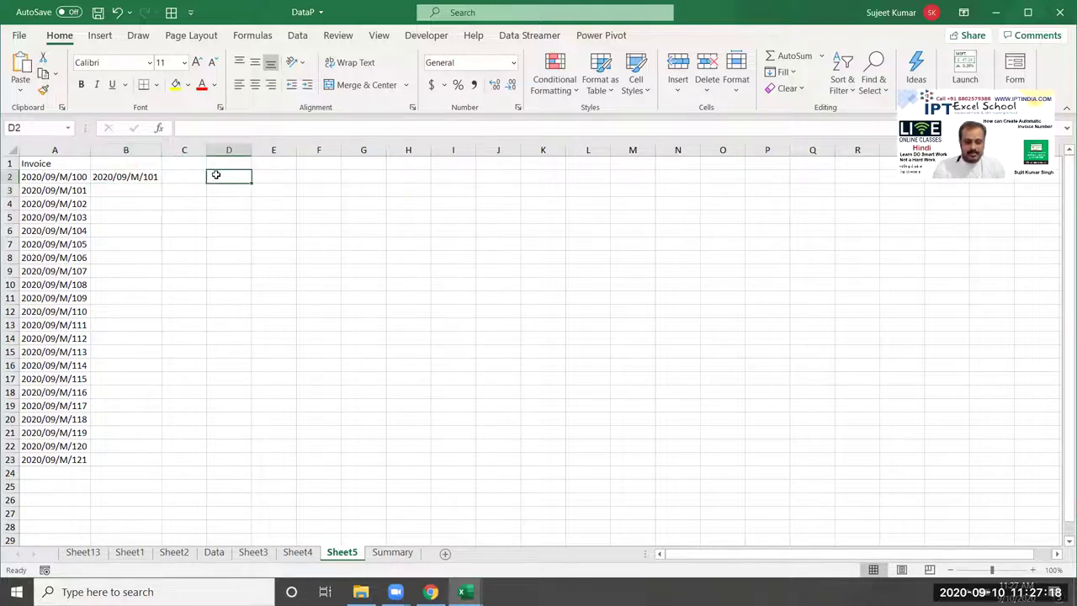
pyautogui.write('=ye')
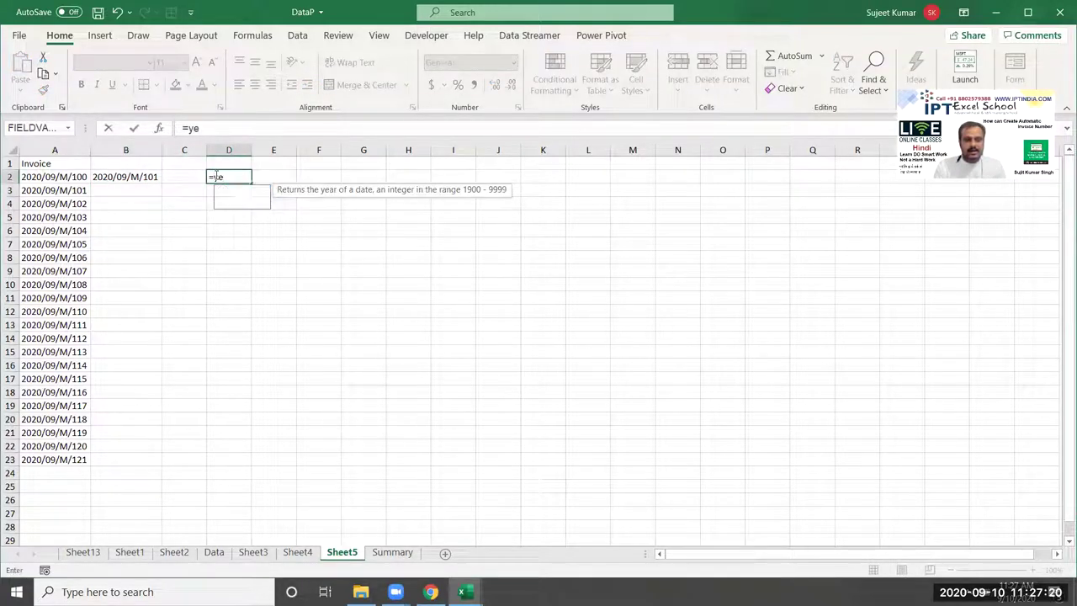
pyautogui.press('BackSpace')
pyautogui.press('BackSpace')
pyautogui.write('for')
pyautogui.press('BackSpace')
pyautogui.press('BackSpace')
pyautogui.press('BackSpace')
pyautogui.write('TEXT(')
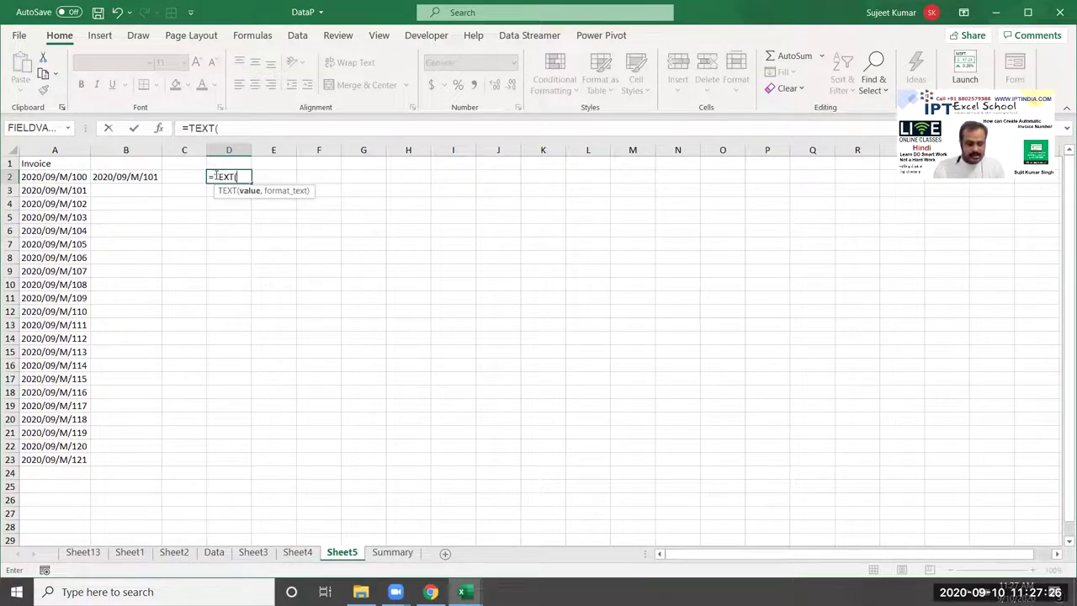
pyautogui.write('today')
pyautogui.press('Tab')
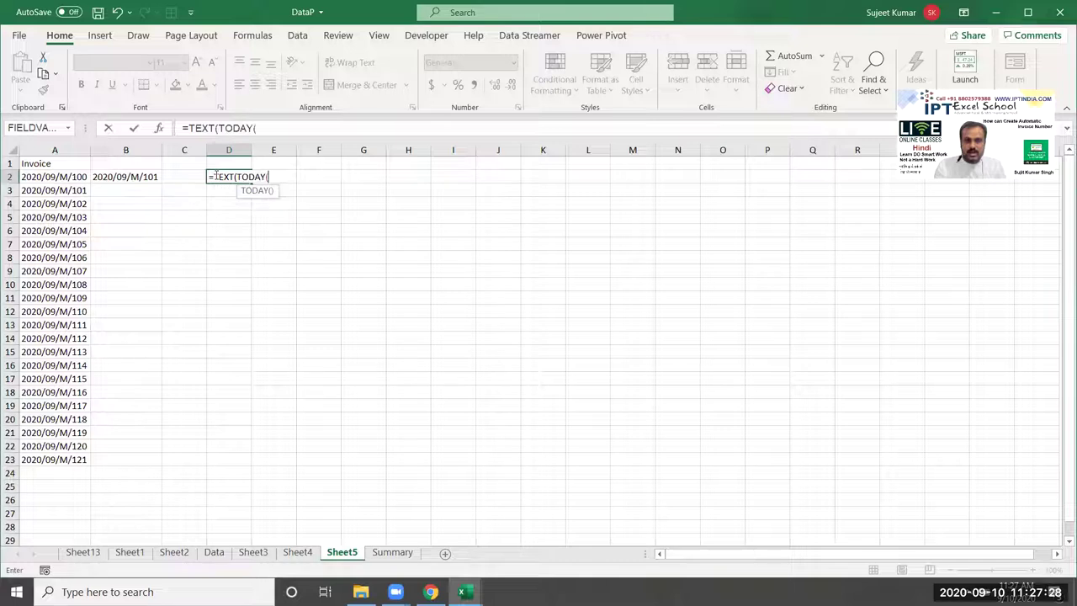
pyautogui.write('),')
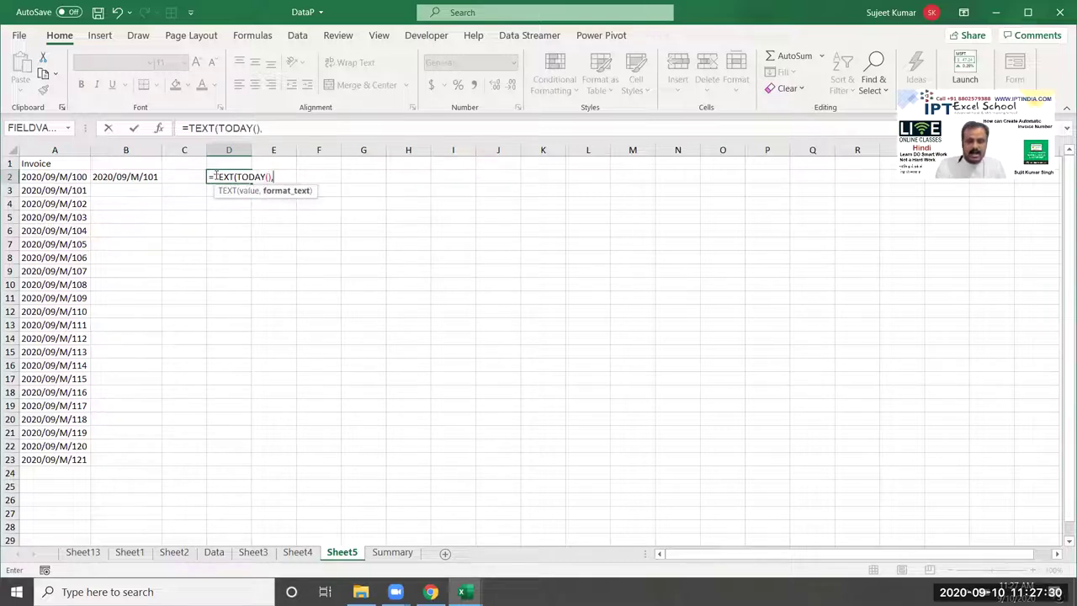
pyautogui.write('"YYYY')
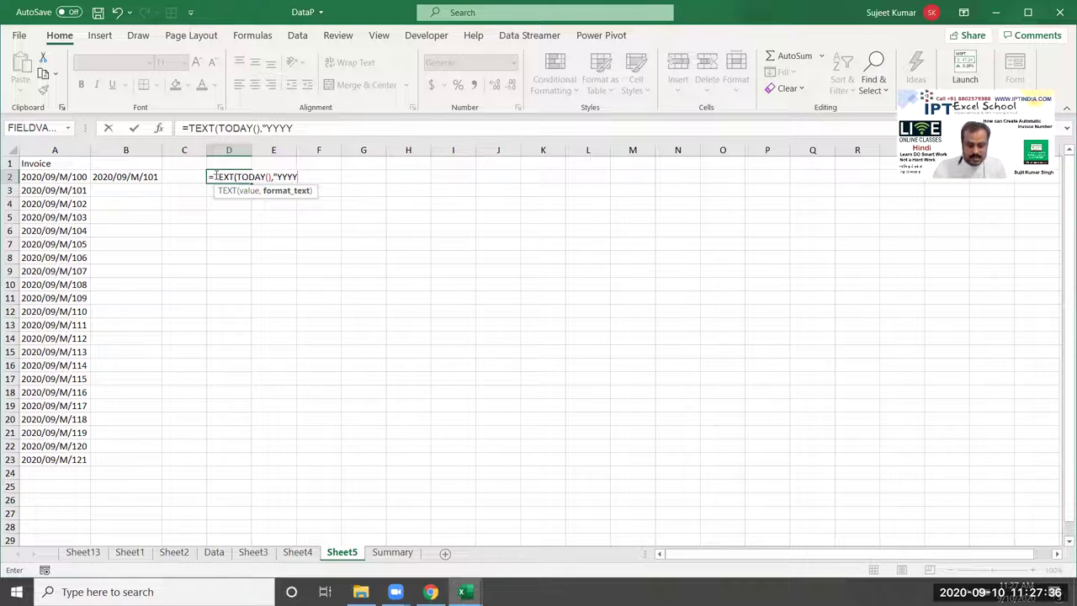
pyautogui.write('/MM/')
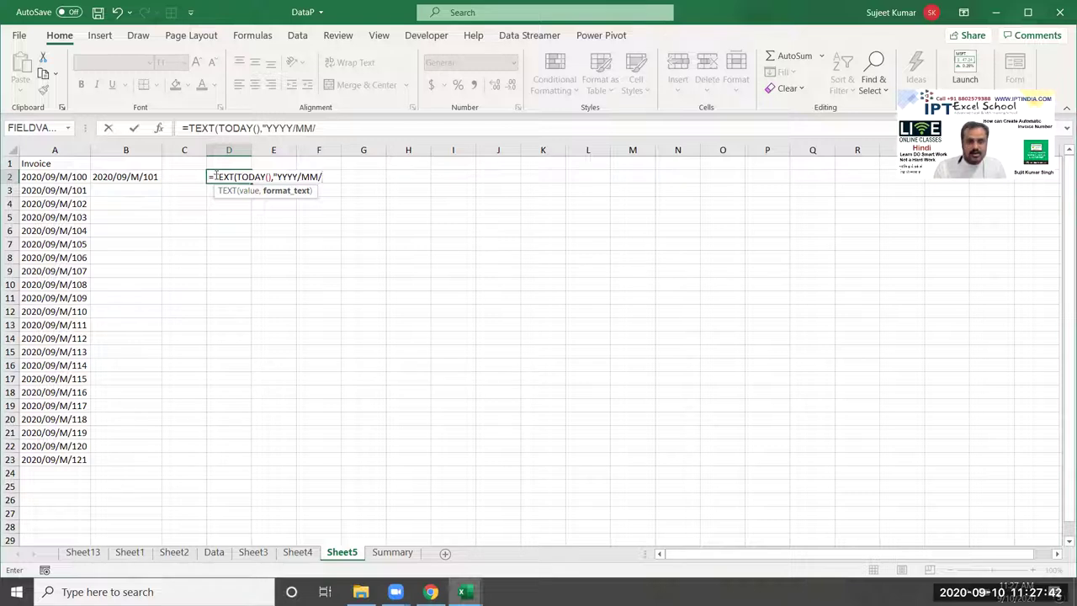
pyautogui.write('")')
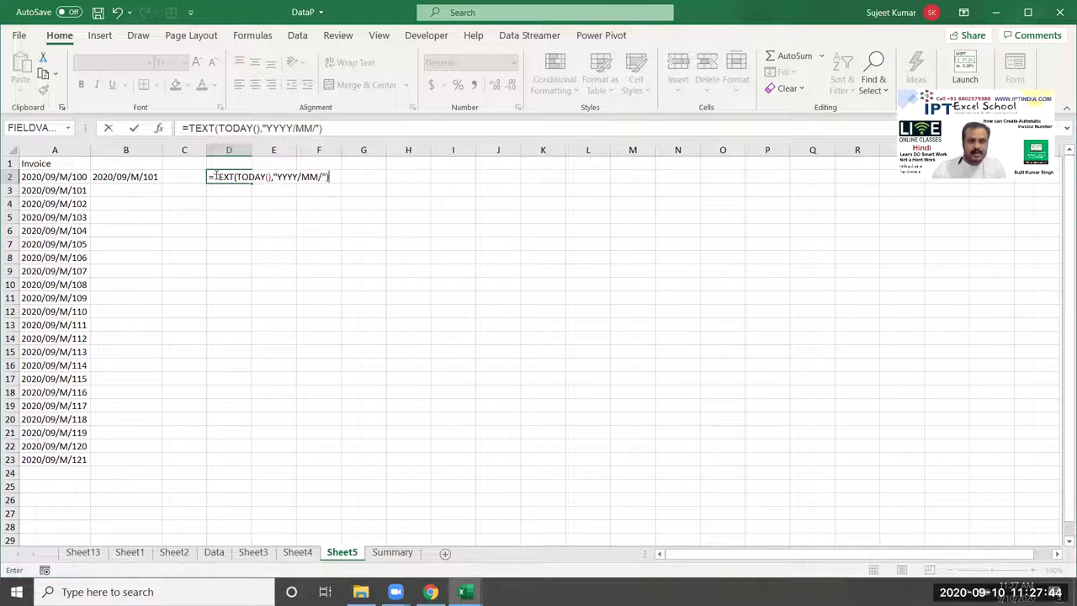
pyautogui.press('Return')
pyautogui.click(216, 176)
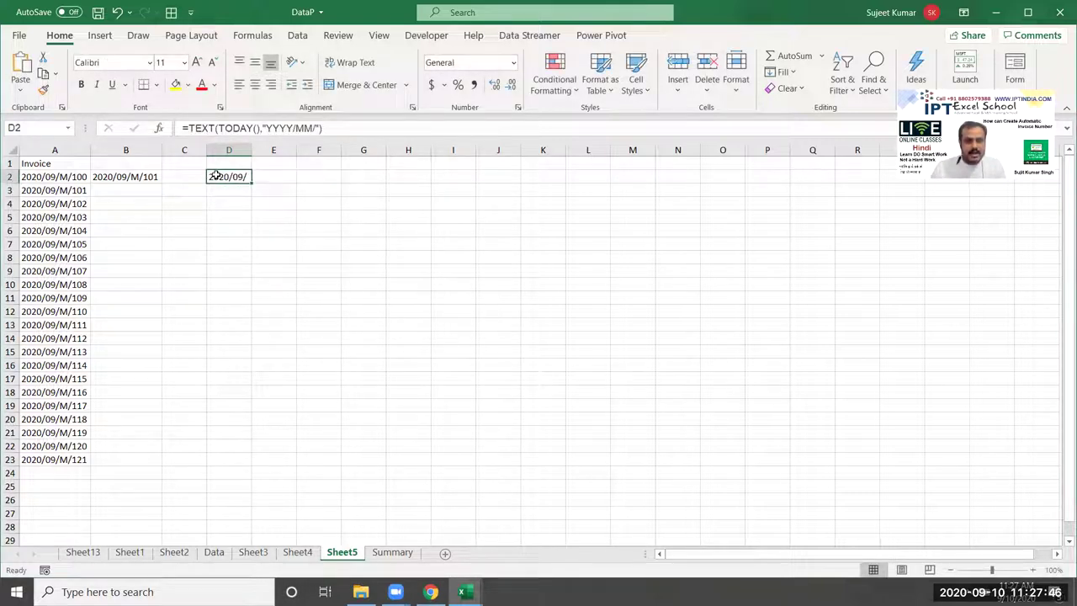
# Append &"M"&ROW()+9 to D2's date formula
pyautogui.click(357, 132)
pyautogui.write('&"')
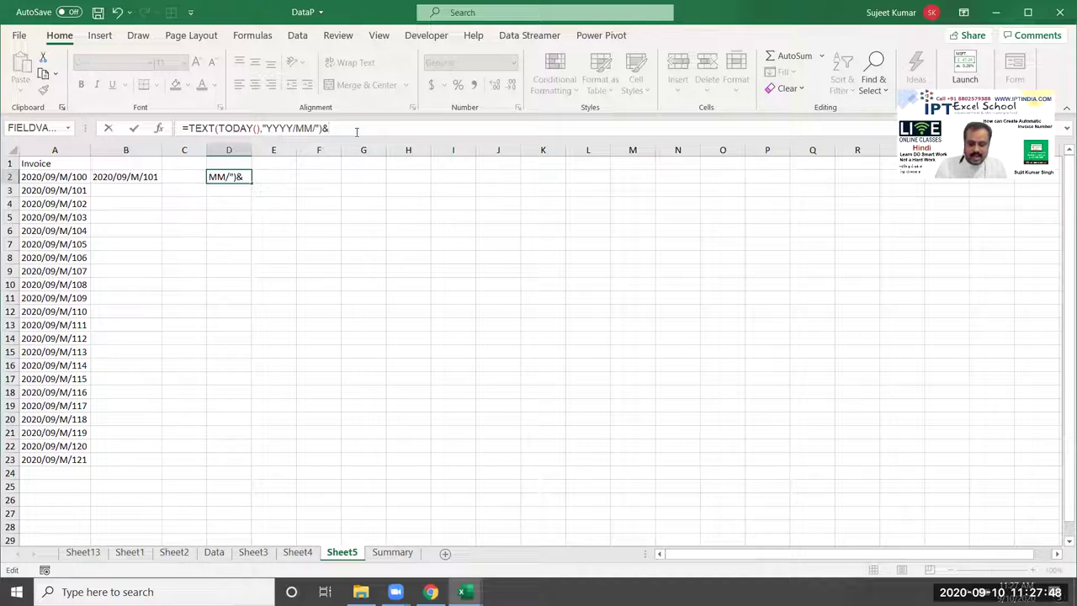
pyautogui.write('M"&')
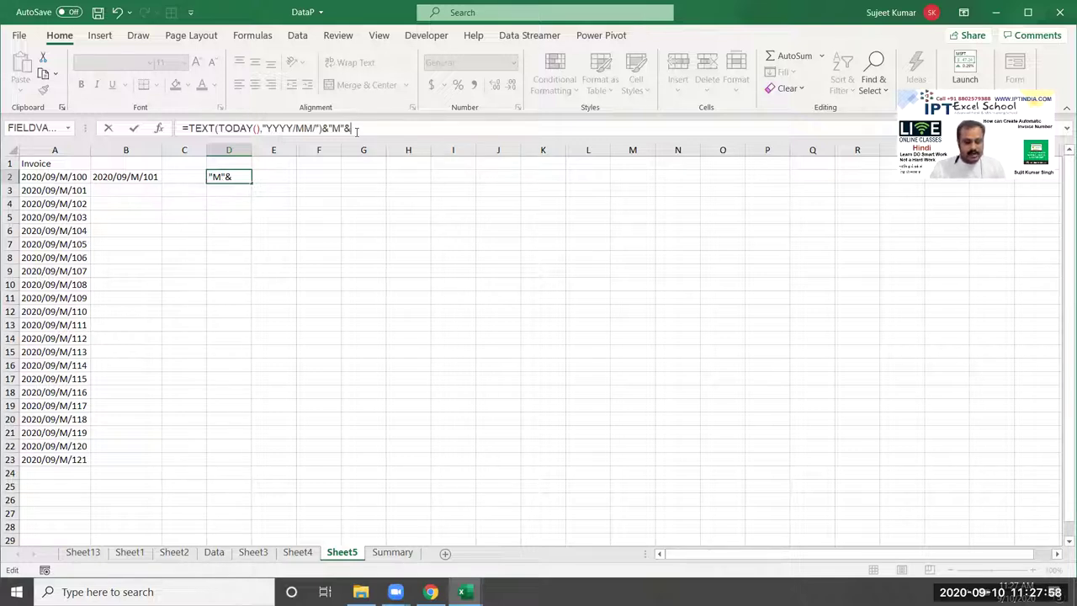
pyautogui.write('row')
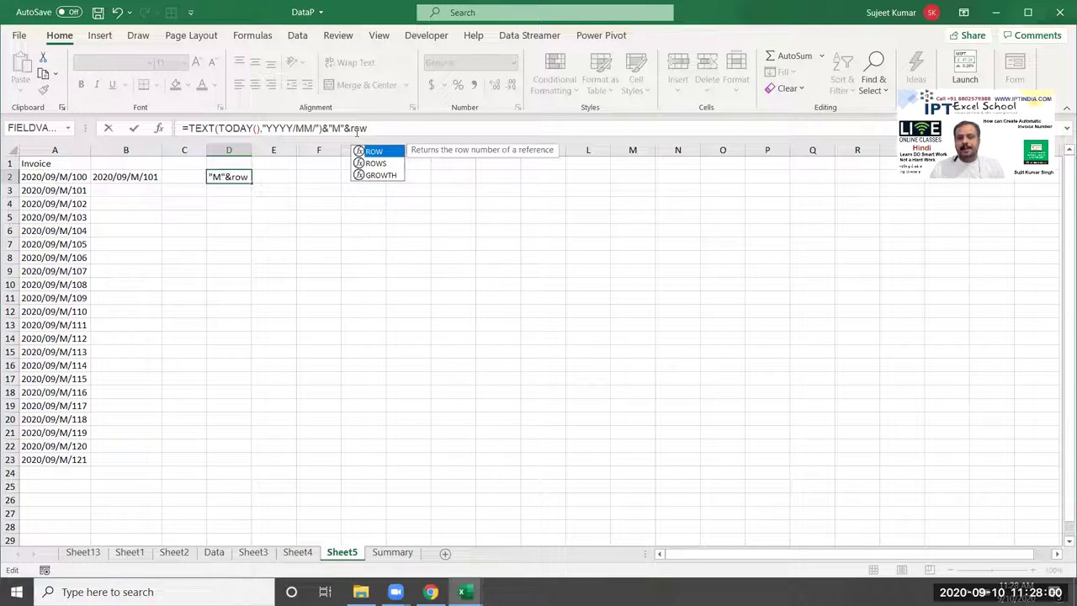
pyautogui.press('Tab')
pyautogui.write(')+9')
pyautogui.press('Return')
pyautogui.press('Up')
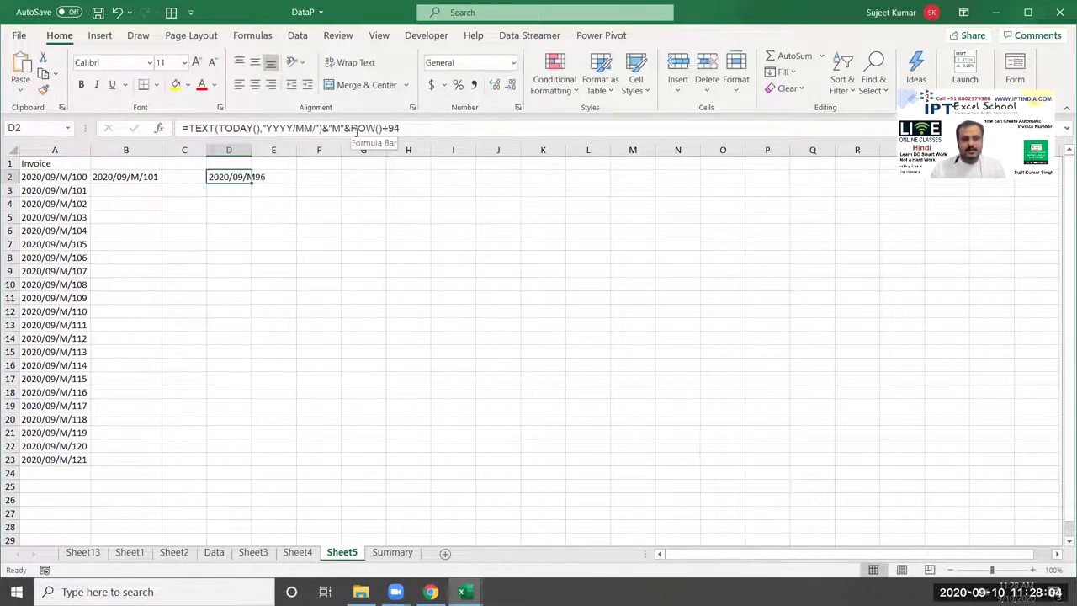
# Change D2's row offset to +96 so it shows 2020/09/M98
pyautogui.click(401, 128)
pyautogui.press('BackSpace')
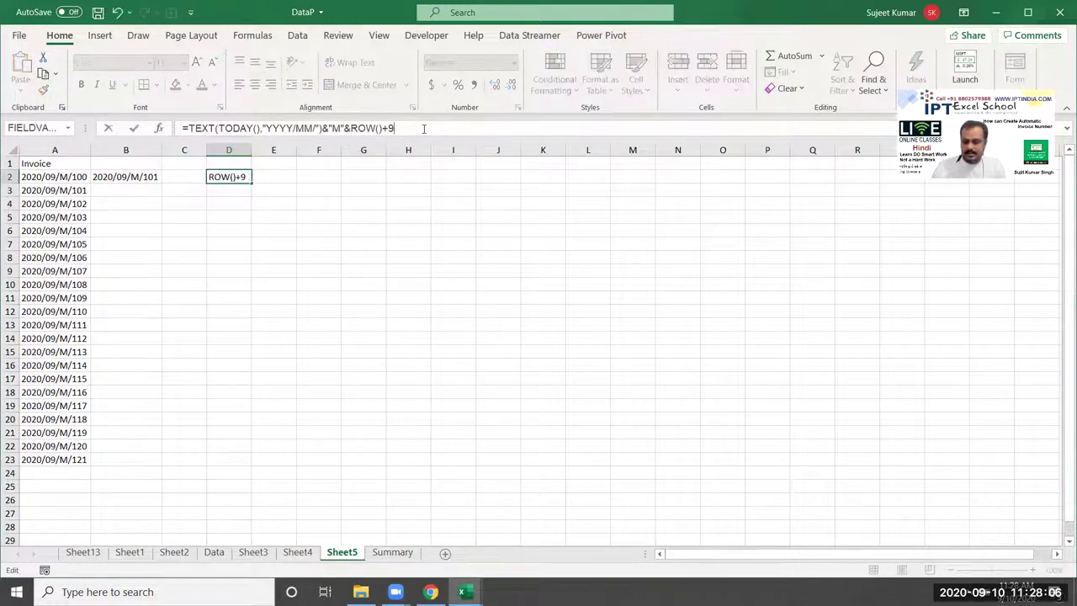
pyautogui.write('6')
pyautogui.press('Return')
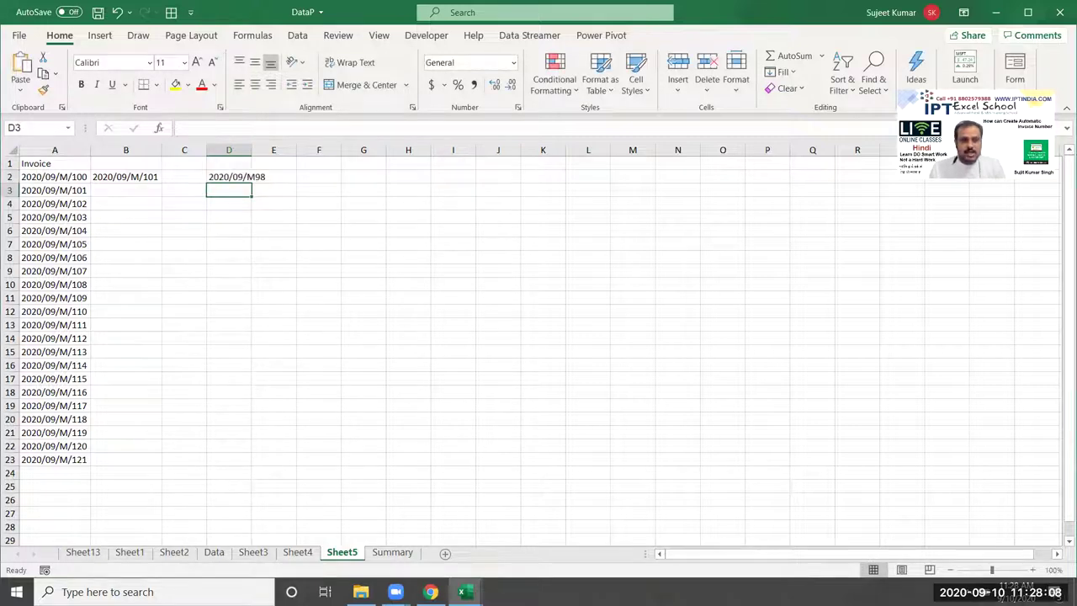
pyautogui.click(235, 178)
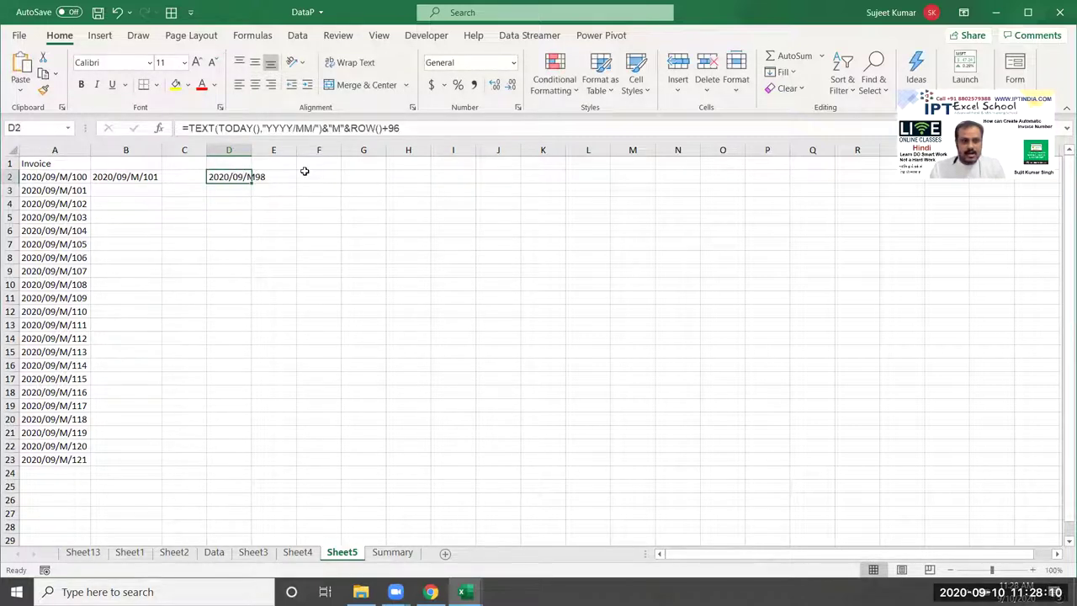
# Remove a stray space from D2's date format
pyautogui.click(316, 128)
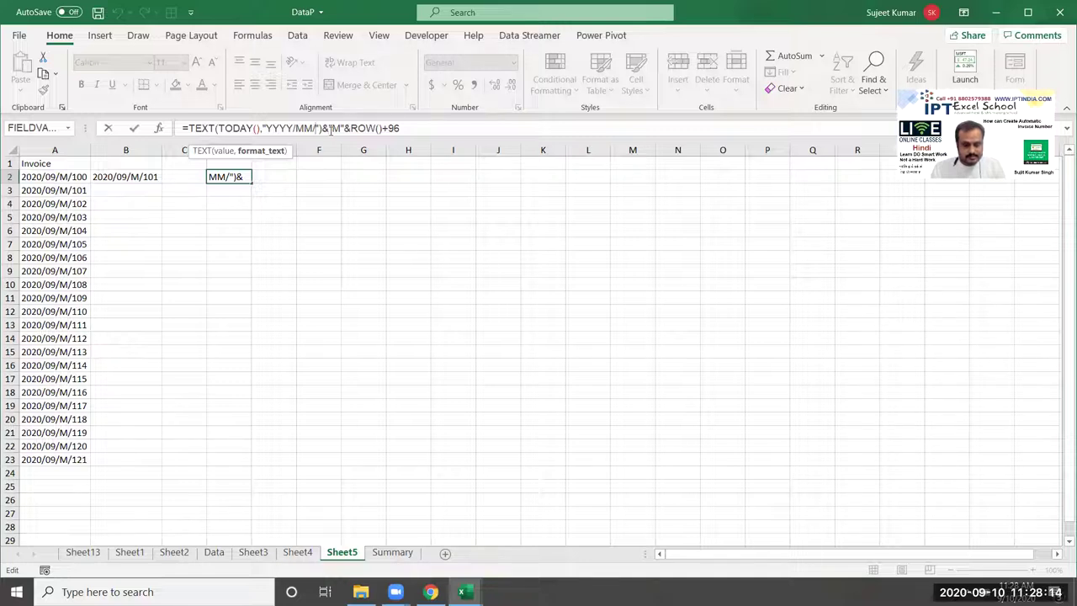
pyautogui.press('Return')
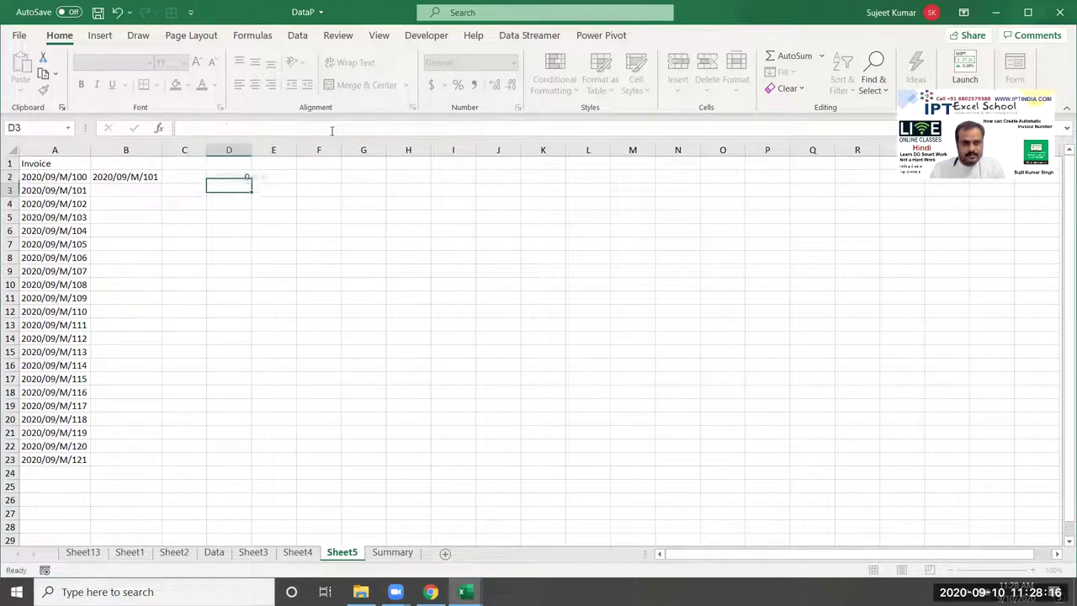
pyautogui.press('Up')
pyautogui.click(325, 128)
pyautogui.press('BackSpace')
pyautogui.press('Return')
pyautogui.press('Up')
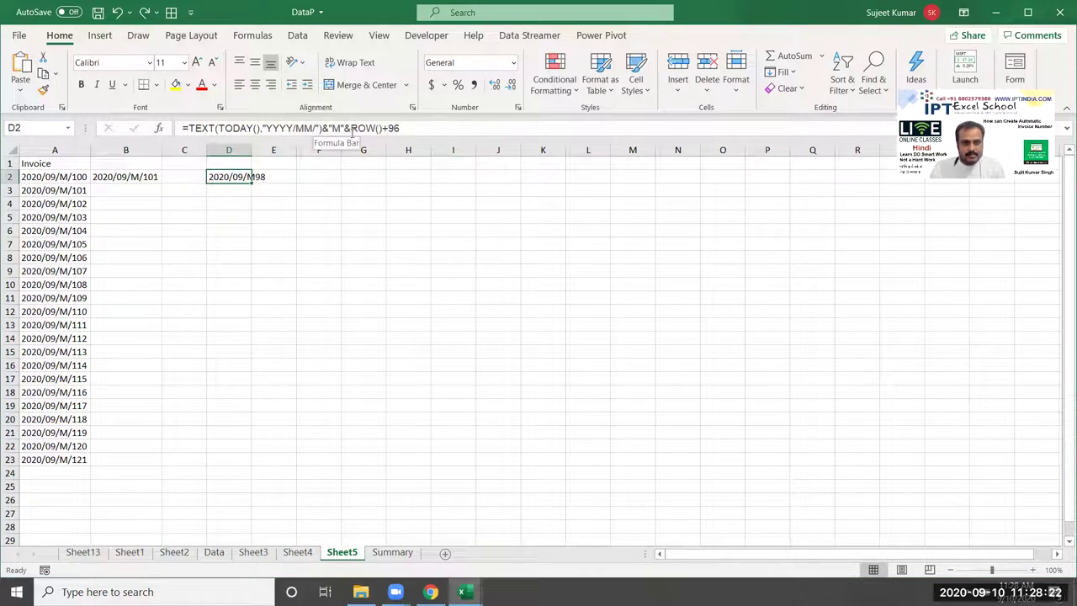
# Put the slash after M in D2's formula, making it "M/"
pyautogui.click(333, 128)
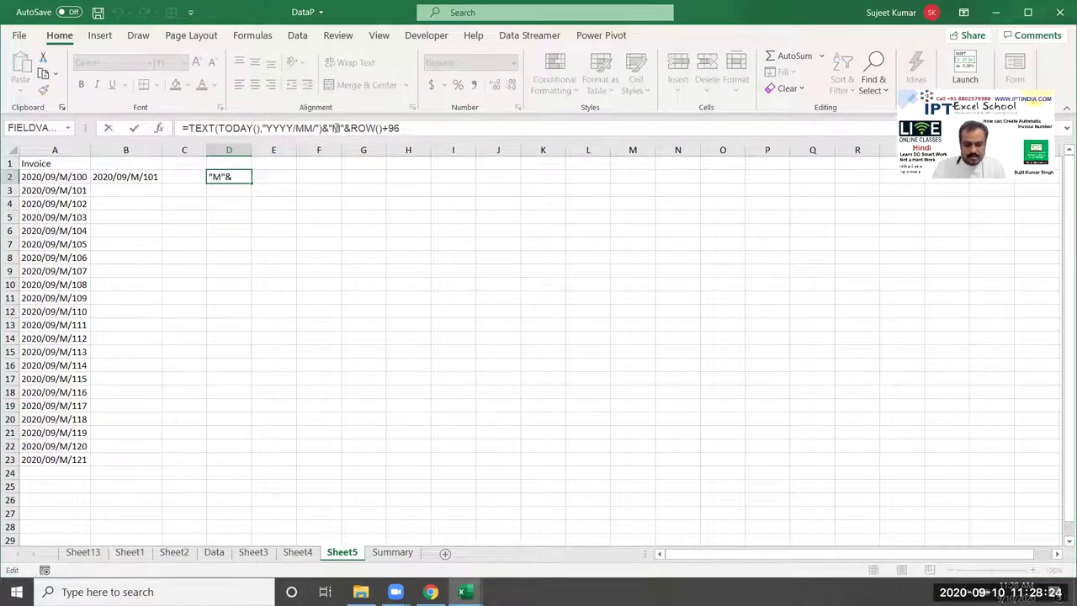
pyautogui.write('/')
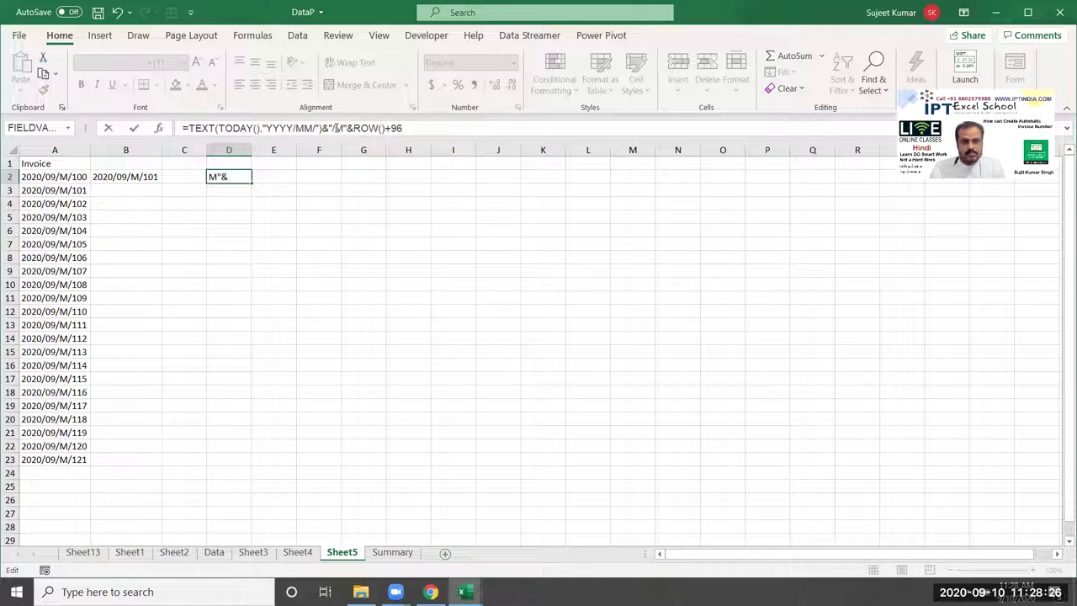
pyautogui.press('Return')
pyautogui.press('Up')
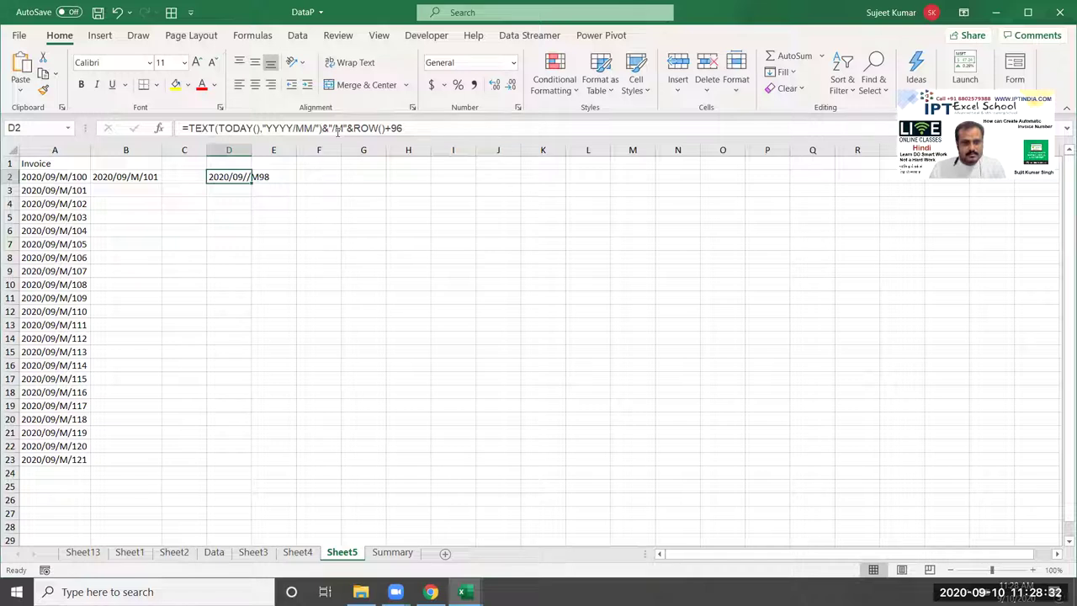
pyautogui.click(336, 128)
pyautogui.press('BackSpace')
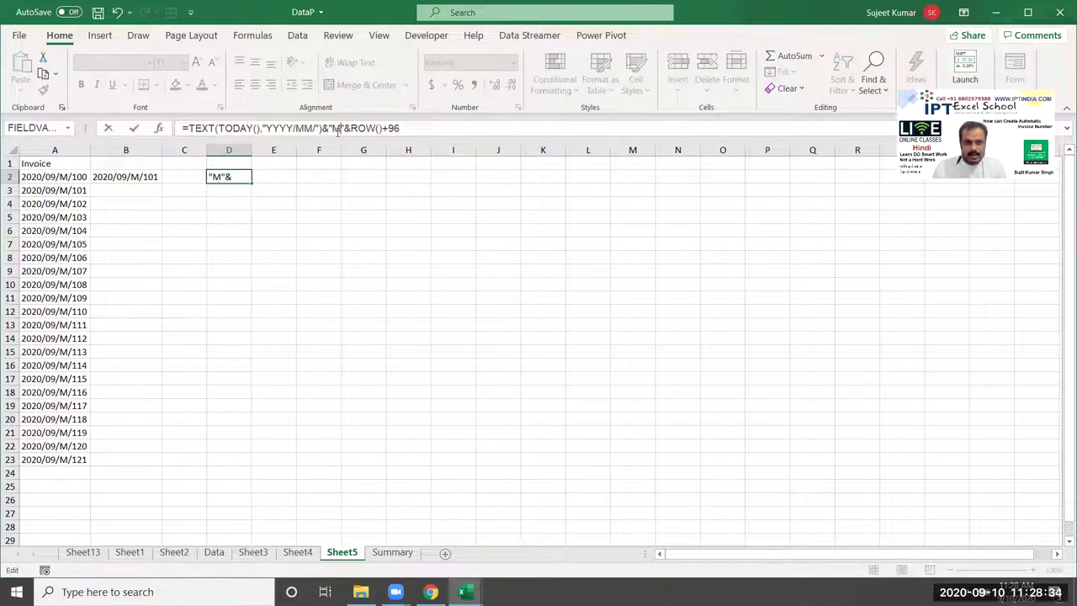
pyautogui.write('/')
pyautogui.press('Return')
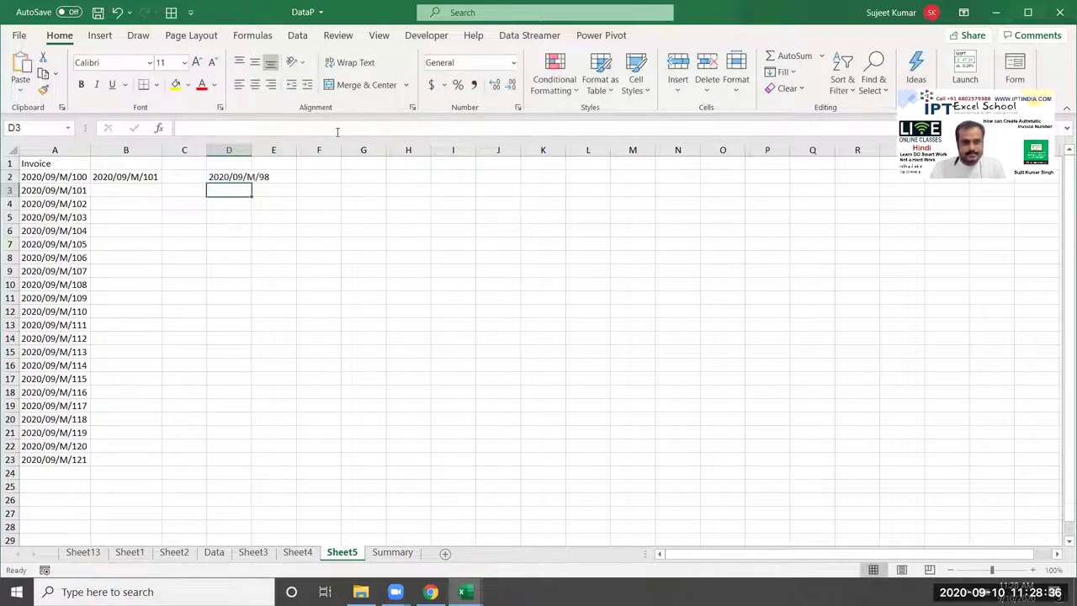
pyautogui.press('Up')
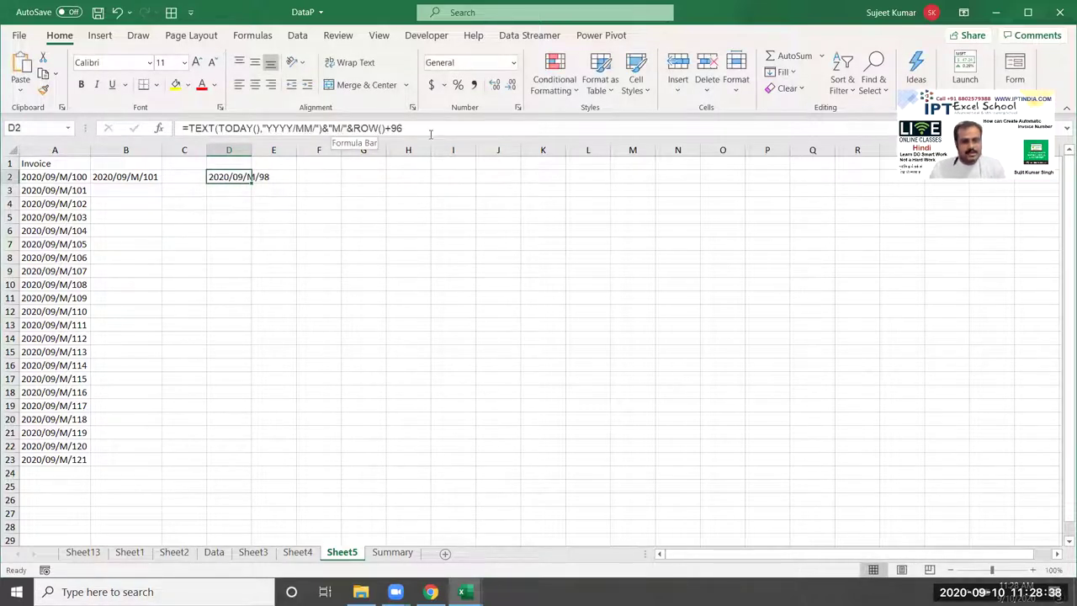
# Change D2's offset to +98 so it shows 2020/09/M/100
pyautogui.click(428, 129)
pyautogui.press('BackSpace')
pyautogui.write('8')
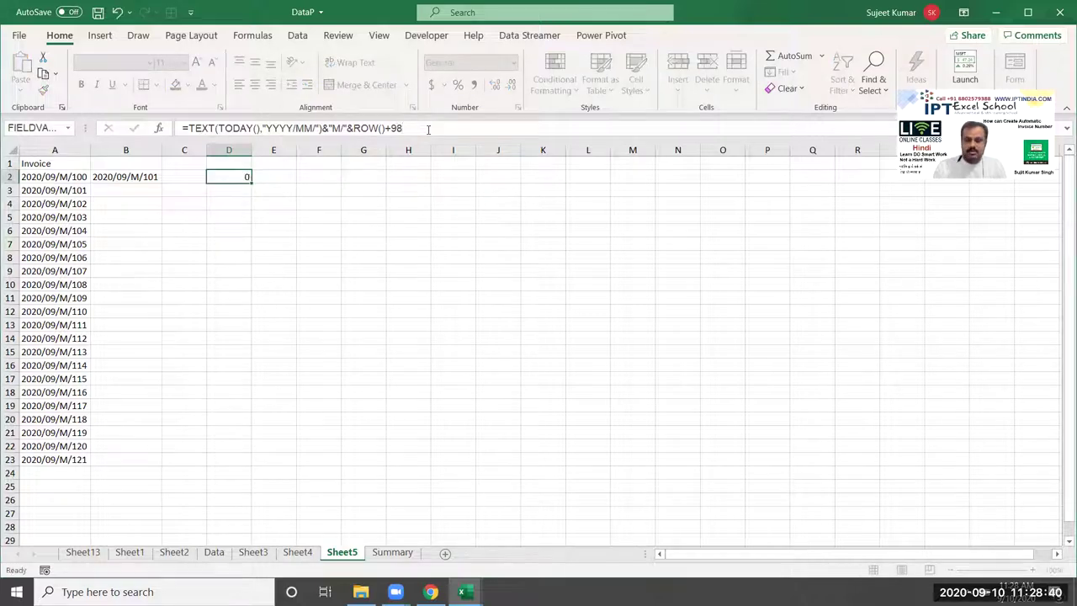
pyautogui.press('Return')
pyautogui.press('Up')
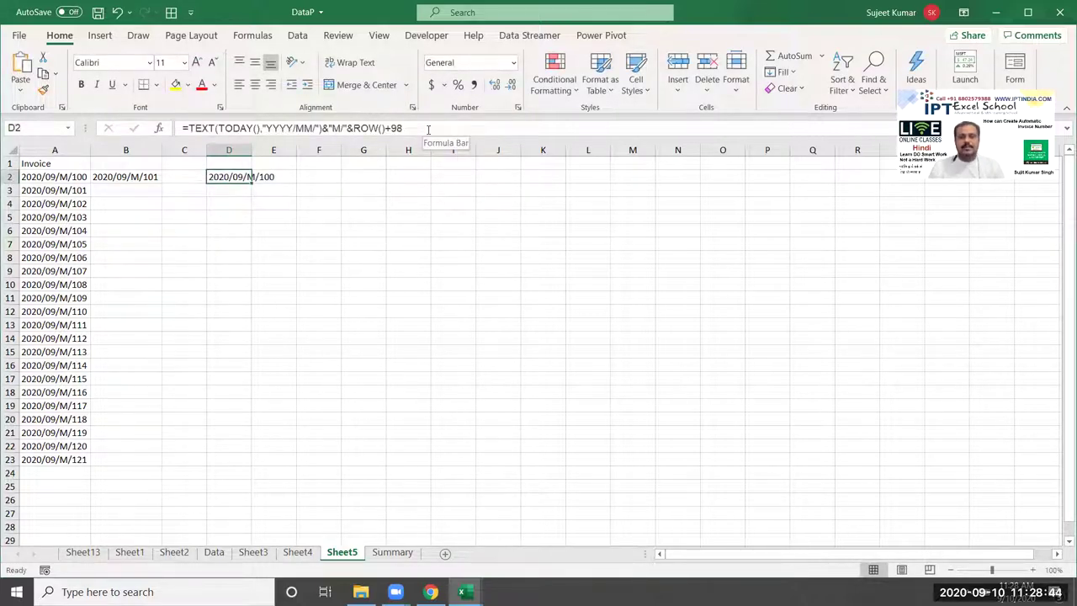
pyautogui.press('super+d')
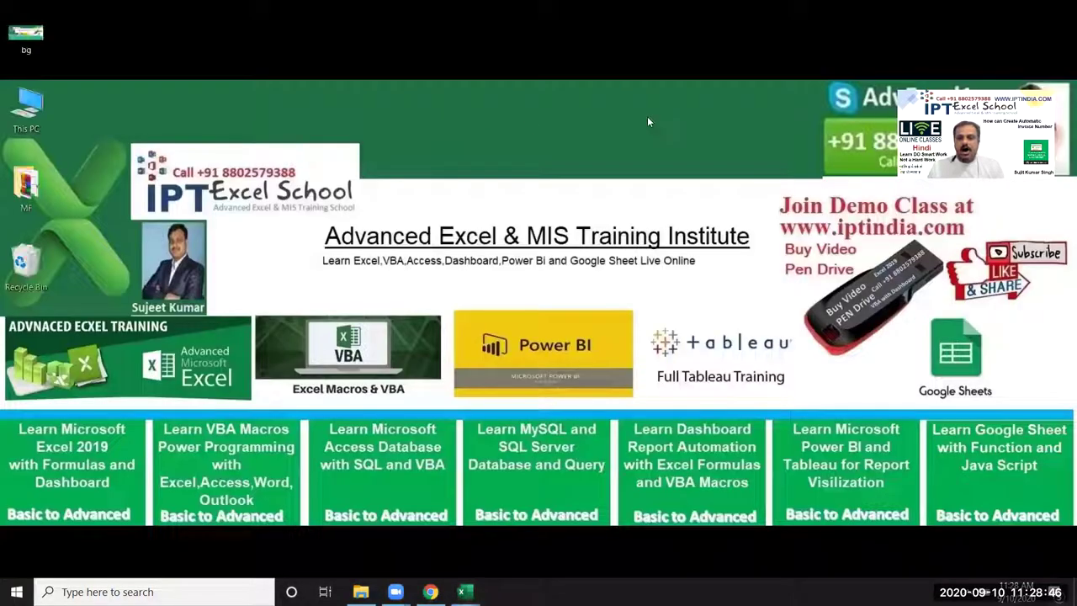